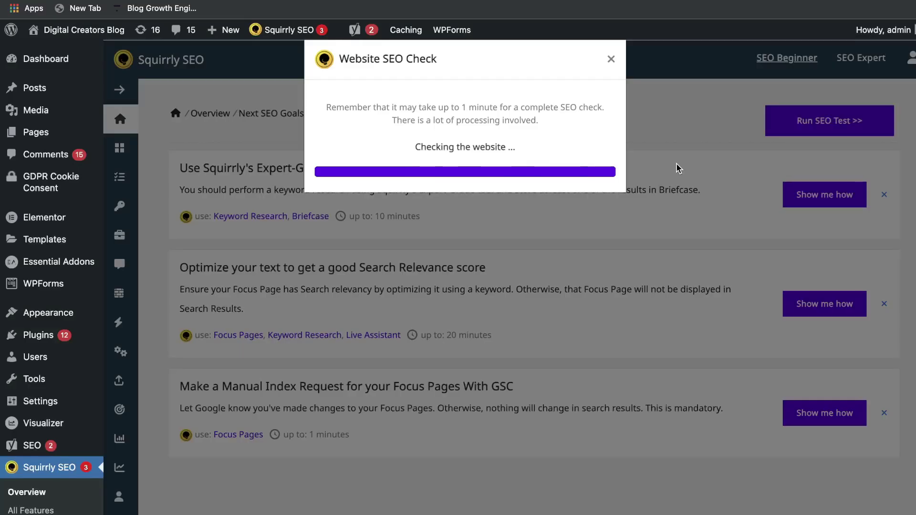
- Expand the Squirrly navigation sidebar so its menu labels show
{"action": "scroll", "coordinate": [677, 207], "scroll_direction": "down", "scroll_amount": 1}
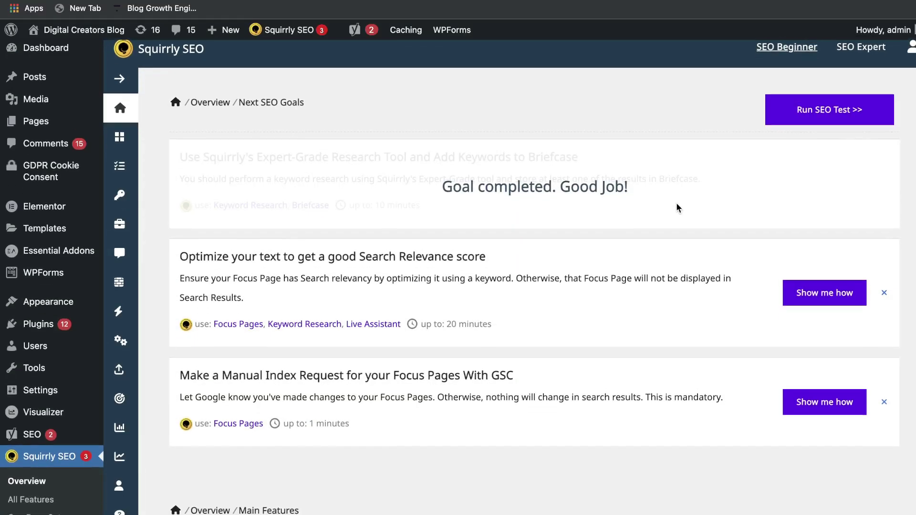
{"action": "scroll", "coordinate": [676, 207], "scroll_direction": "down", "scroll_amount": 5}
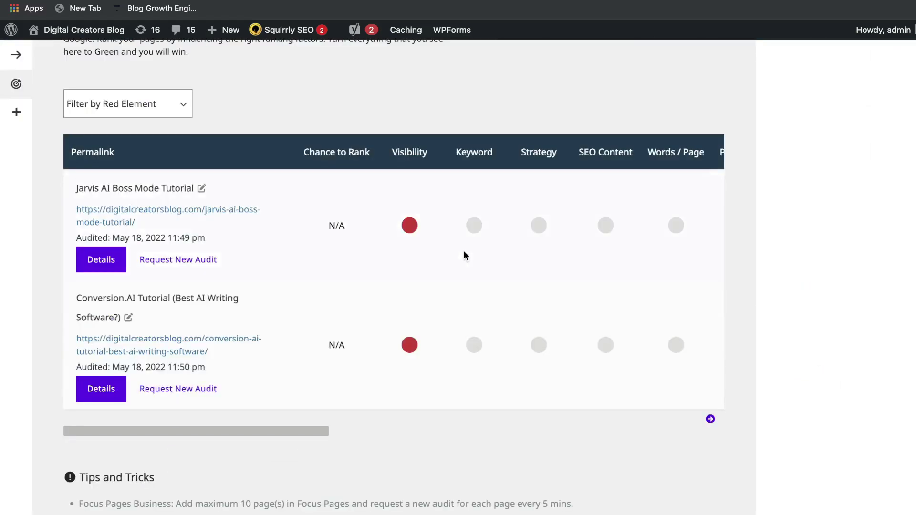
{"action": "scroll", "coordinate": [464, 253], "scroll_direction": "up", "scroll_amount": 3}
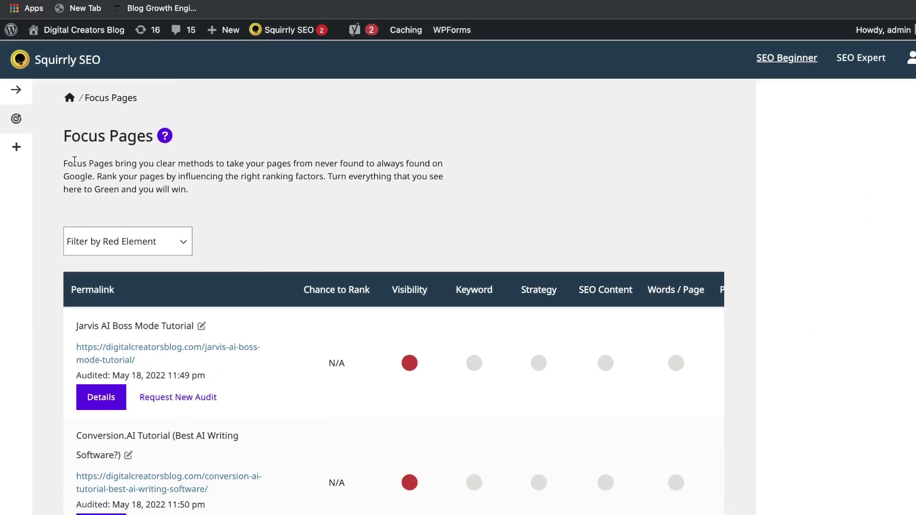
{"action": "left_click", "coordinate": [16, 90]}
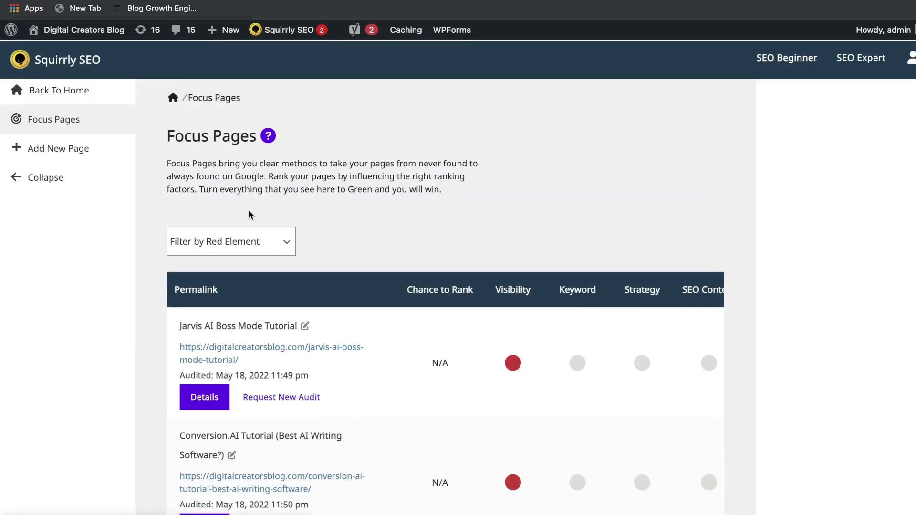
{"action": "scroll", "coordinate": [249, 214], "scroll_direction": "down", "scroll_amount": 5}
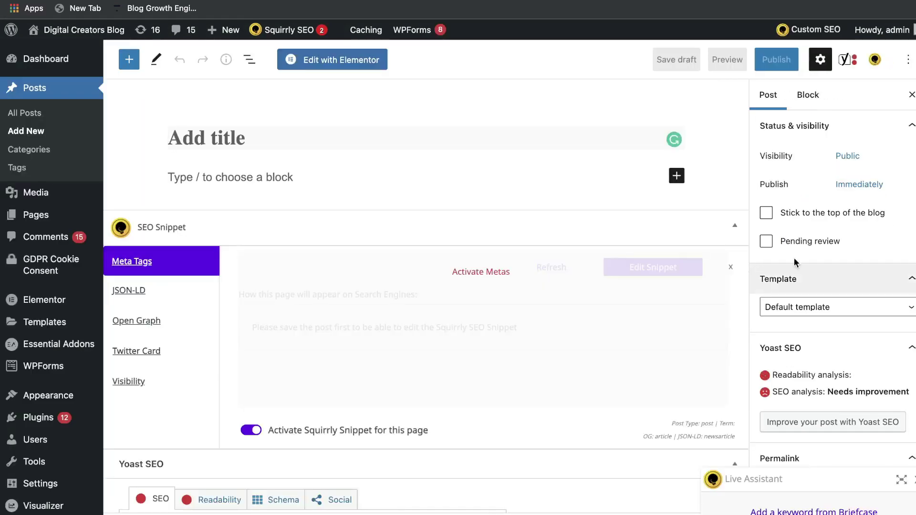
- Advance the full-panel Live Assistant past Briefcase and Enhance to Step 3 Analysis, then refresh it
{"action": "left_click", "coordinate": [813, 511]}
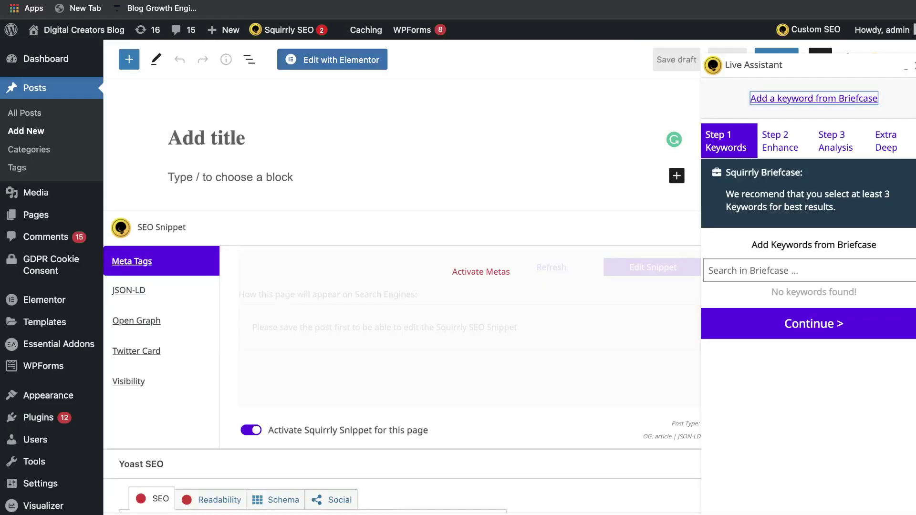
{"action": "left_click", "coordinate": [793, 276]}
{"action": "left_click", "coordinate": [792, 322]}
{"action": "left_click", "coordinate": [785, 248]}
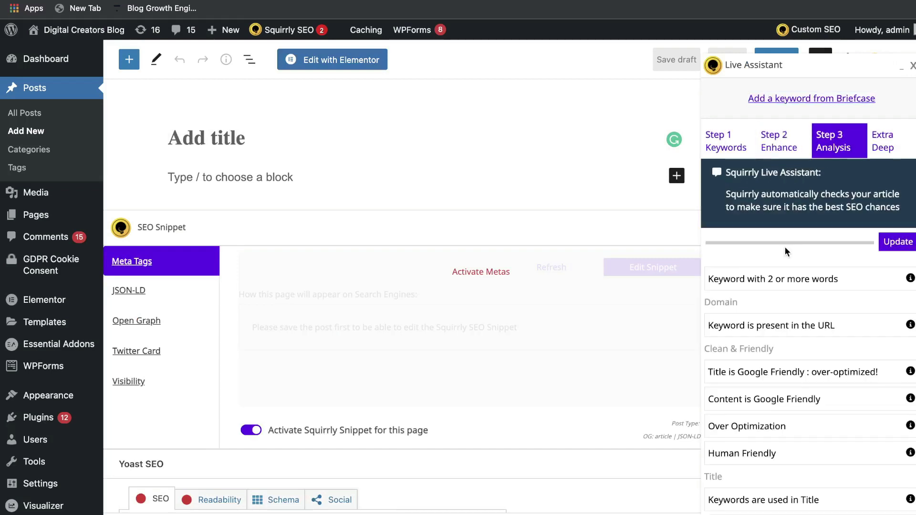
{"action": "left_click", "coordinate": [896, 241]}
{"action": "scroll", "coordinate": [864, 214], "scroll_direction": "down", "scroll_amount": 1}
{"action": "scroll", "coordinate": [864, 215], "scroll_direction": "down", "scroll_amount": 6}
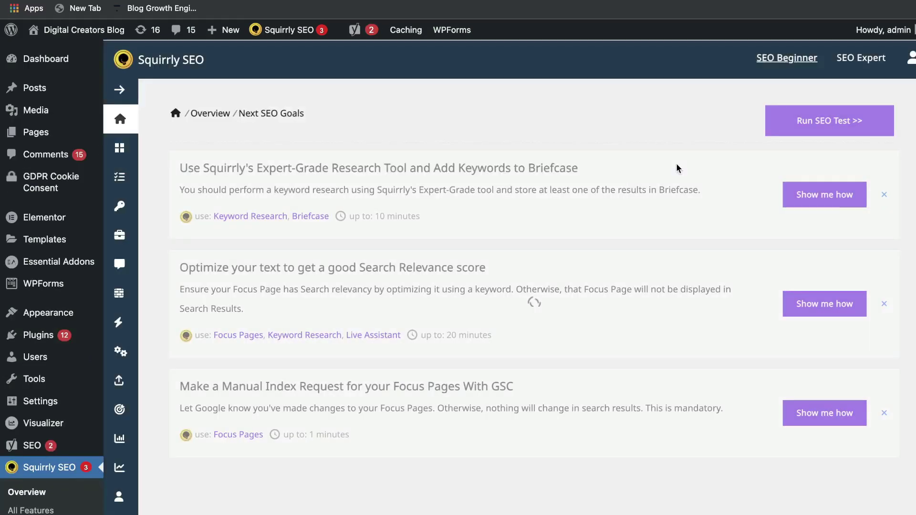
- Scroll to the Main Features tiles and 14 Days Journey, then choose the Focus Pages tile
{"action": "scroll", "coordinate": [677, 195], "scroll_direction": "down", "scroll_amount": 1}
{"action": "scroll", "coordinate": [677, 207], "scroll_direction": "down", "scroll_amount": 6}
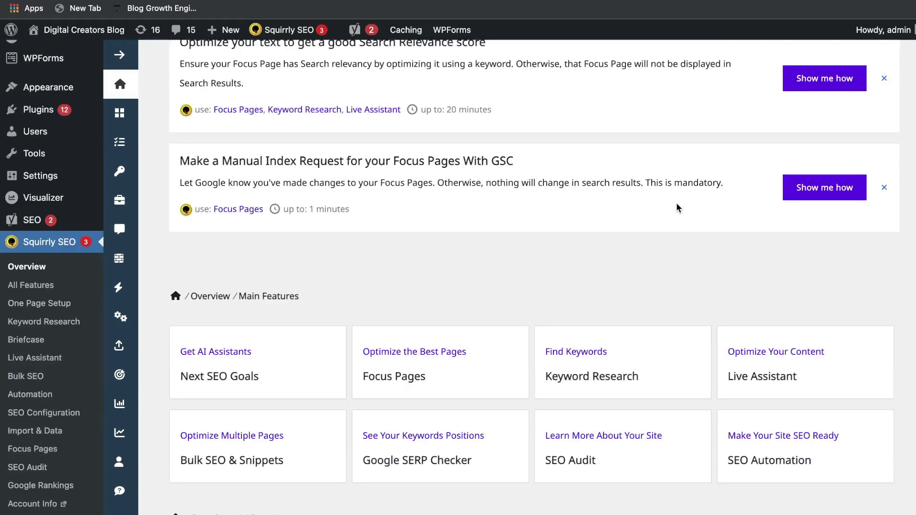
{"action": "scroll", "coordinate": [677, 206], "scroll_direction": "down", "scroll_amount": 3}
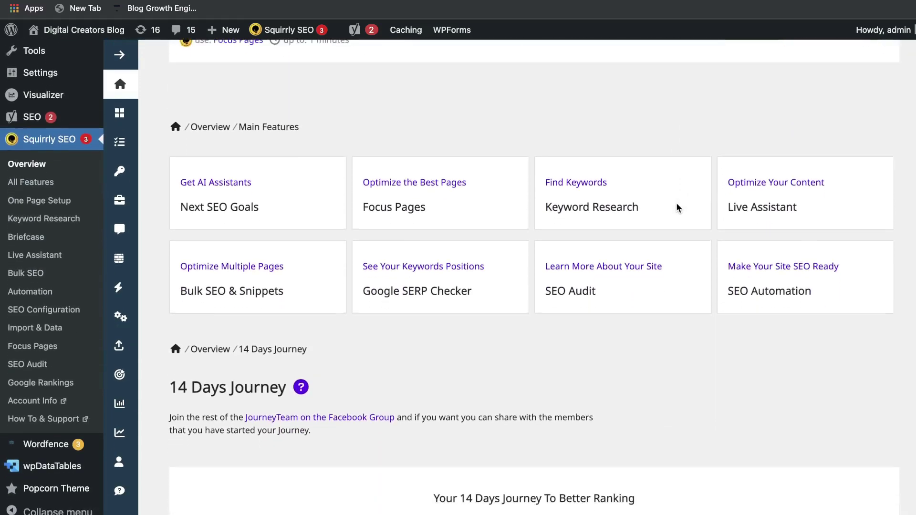
{"action": "scroll", "coordinate": [676, 205], "scroll_direction": "up", "scroll_amount": 1}
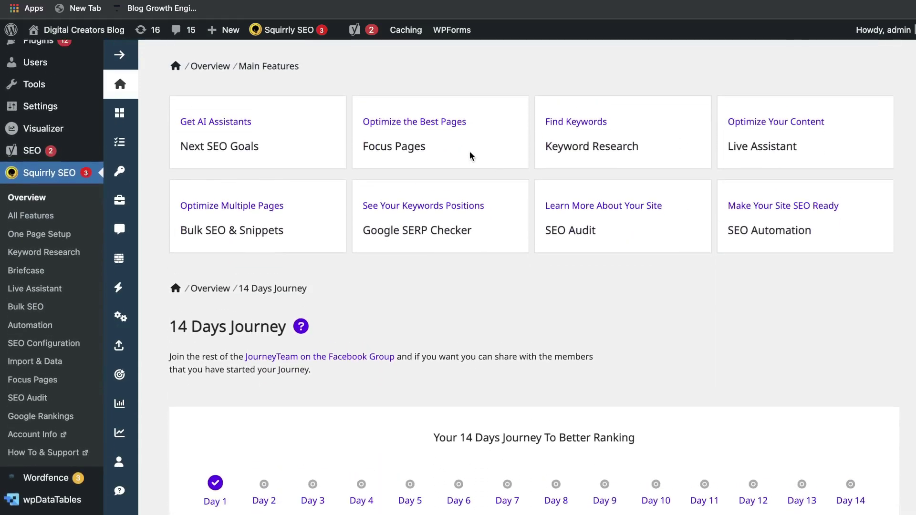
{"action": "left_click", "coordinate": [434, 122]}
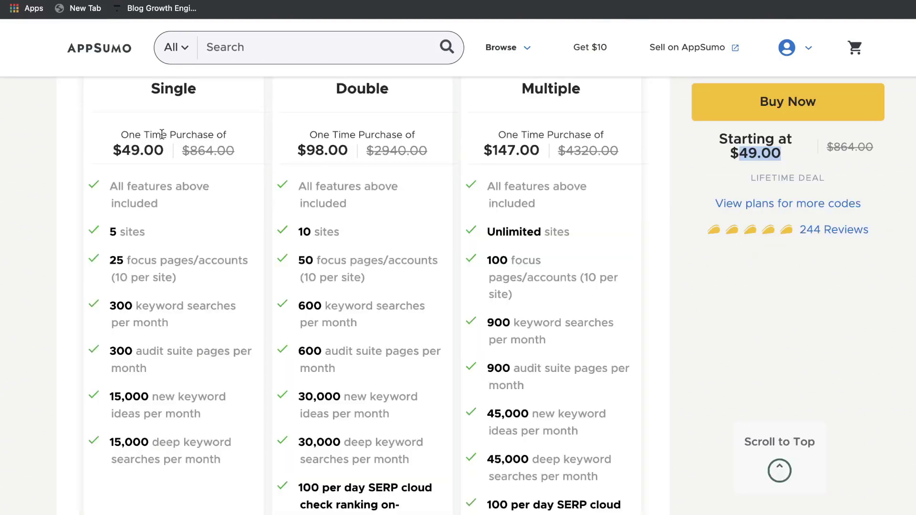
{"action": "left_click_drag", "start_coordinate": [165, 155], "coordinate": [129, 153]}
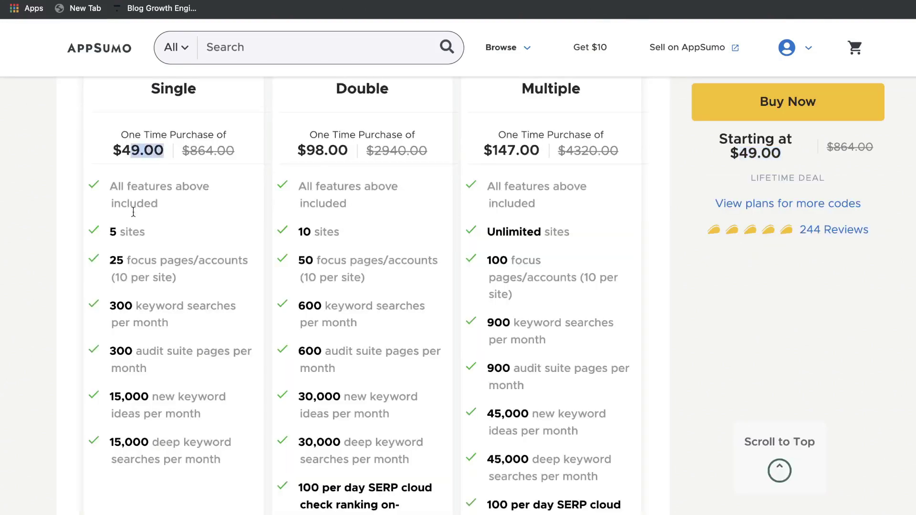
{"action": "scroll", "coordinate": [136, 240], "scroll_direction": "down", "scroll_amount": 1}
{"action": "left_click_drag", "start_coordinate": [110, 215], "coordinate": [160, 213]}
{"action": "scroll", "coordinate": [163, 265], "scroll_direction": "down", "scroll_amount": 1}
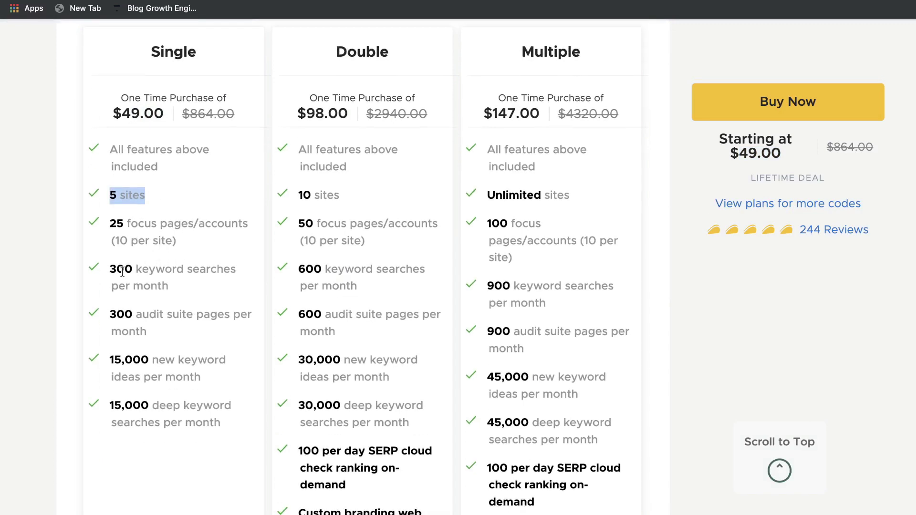
{"action": "left_click_drag", "start_coordinate": [116, 270], "coordinate": [144, 271]}
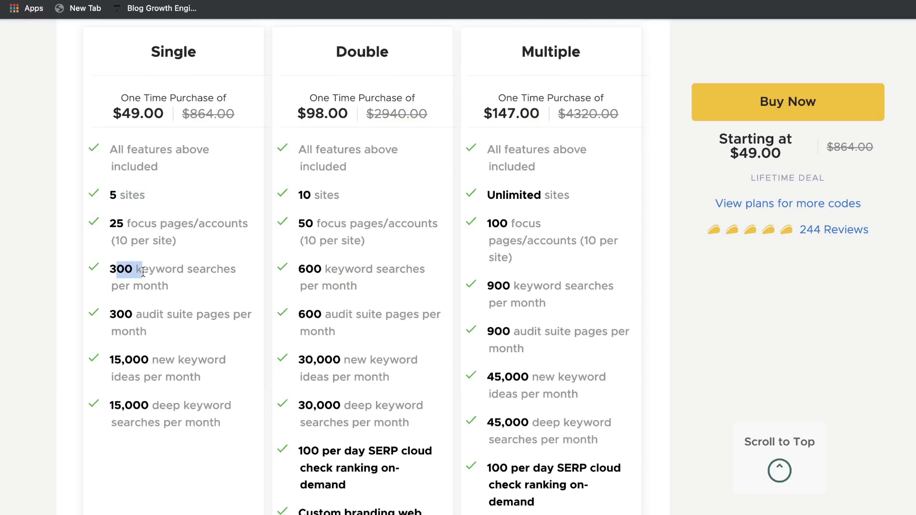
{"action": "left_click_drag", "start_coordinate": [116, 322], "coordinate": [132, 323]}
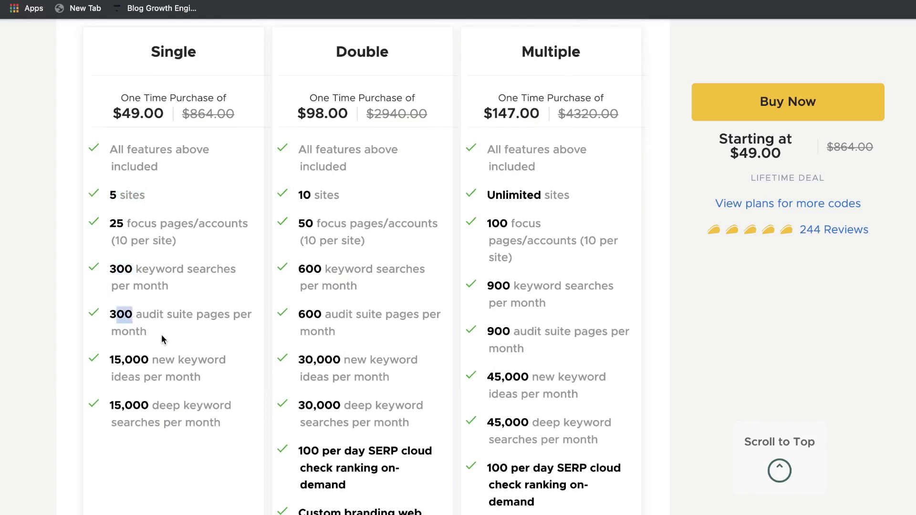
{"action": "scroll", "coordinate": [161, 335], "scroll_direction": "down", "scroll_amount": 1}
{"action": "left_click_drag", "start_coordinate": [121, 340], "coordinate": [156, 340]}
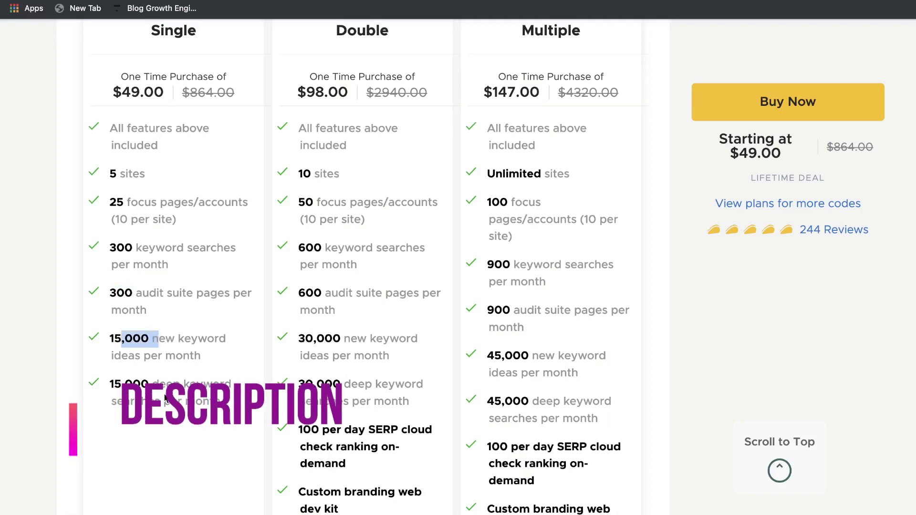
{"action": "scroll", "coordinate": [315, 304], "scroll_direction": "up", "scroll_amount": 1}
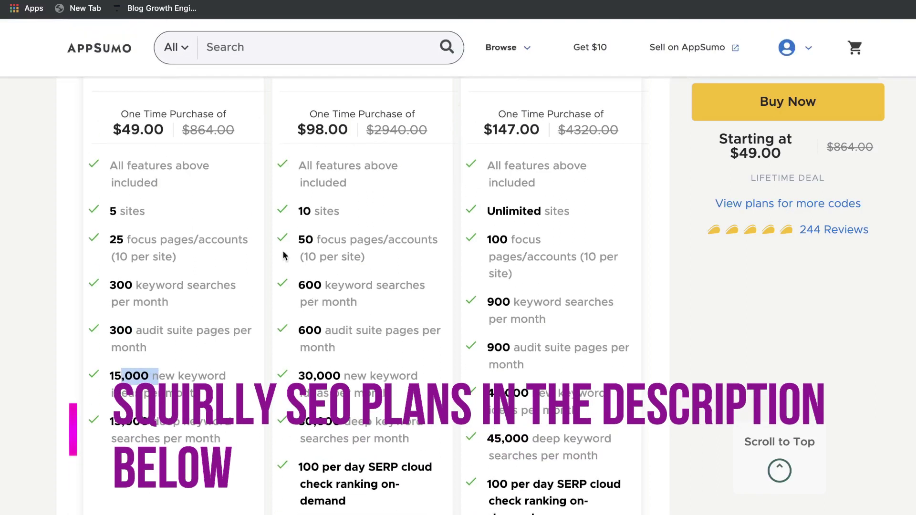
{"action": "scroll", "coordinate": [342, 205], "scroll_direction": "up", "scroll_amount": 1}
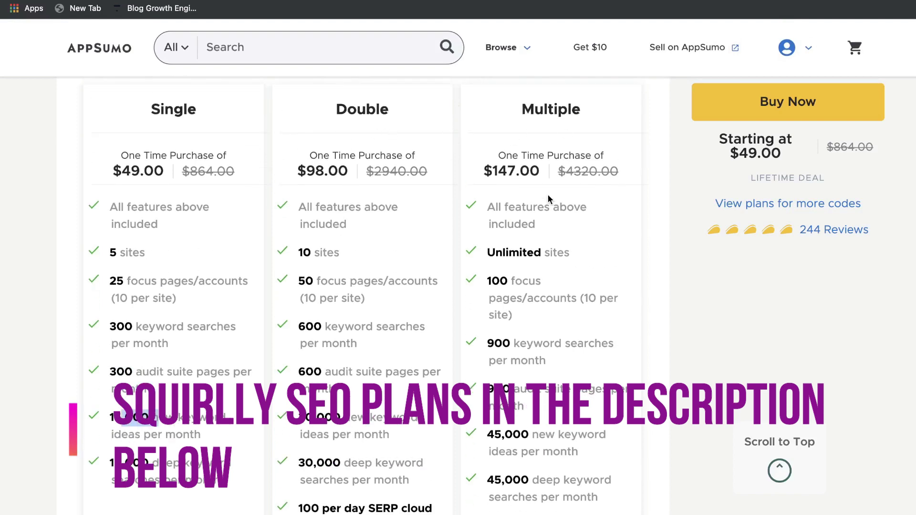
{"action": "scroll", "coordinate": [547, 193], "scroll_direction": "down", "scroll_amount": 1}
{"action": "scroll", "coordinate": [548, 237], "scroll_direction": "down", "scroll_amount": 1}
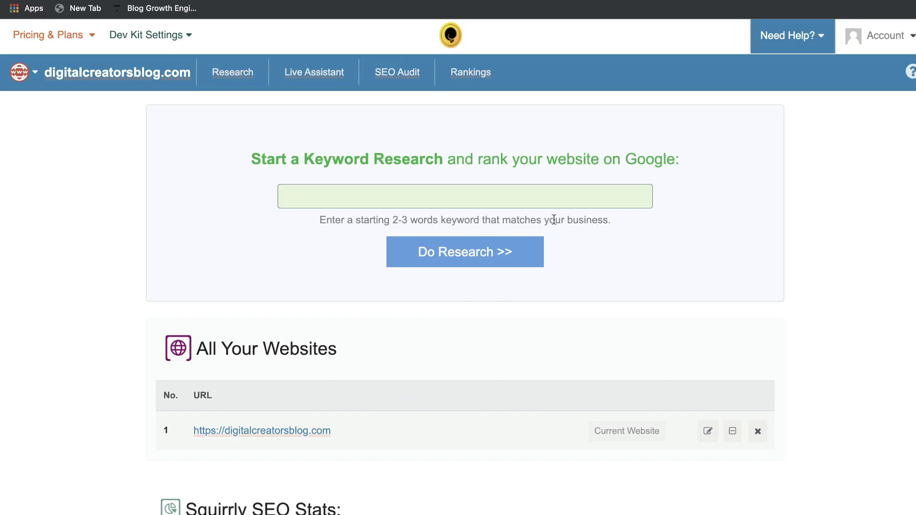
- Scroll past the Start a Keyword Research box down to All Your Websites
{"action": "scroll", "coordinate": [587, 263], "scroll_direction": "down", "scroll_amount": 1}
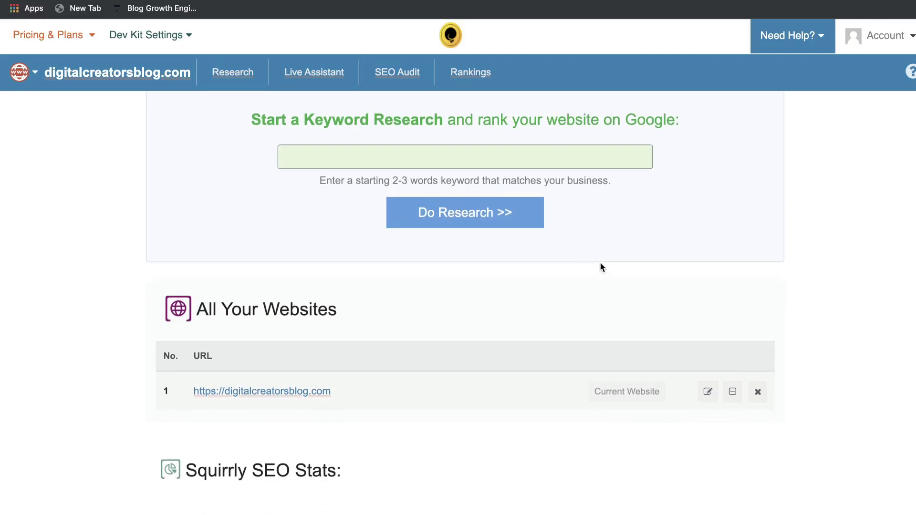
{"action": "scroll", "coordinate": [602, 268], "scroll_direction": "down", "scroll_amount": 2}
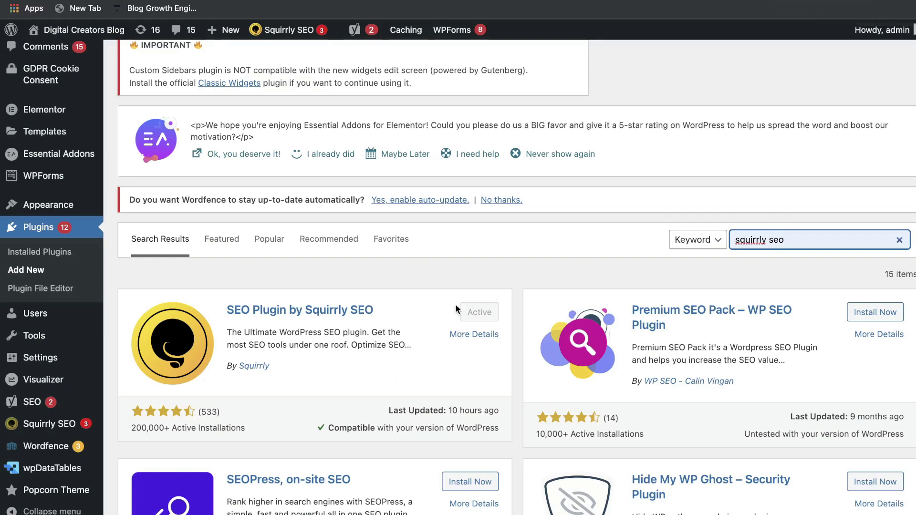
- Go to the Squirrly SEO Overview from the admin sidebar and scan its Next SEO Goals
{"action": "left_click", "coordinate": [57, 423]}
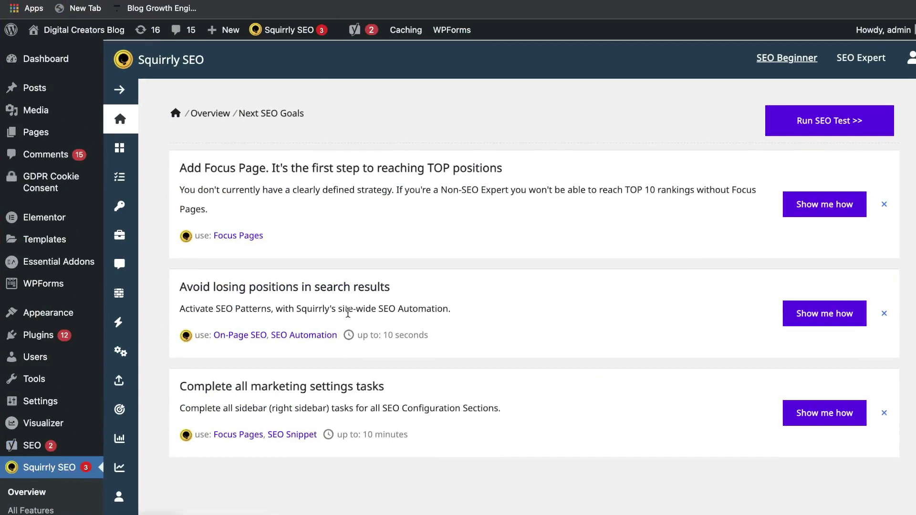
{"action": "scroll", "coordinate": [508, 218], "scroll_direction": "down", "scroll_amount": 1}
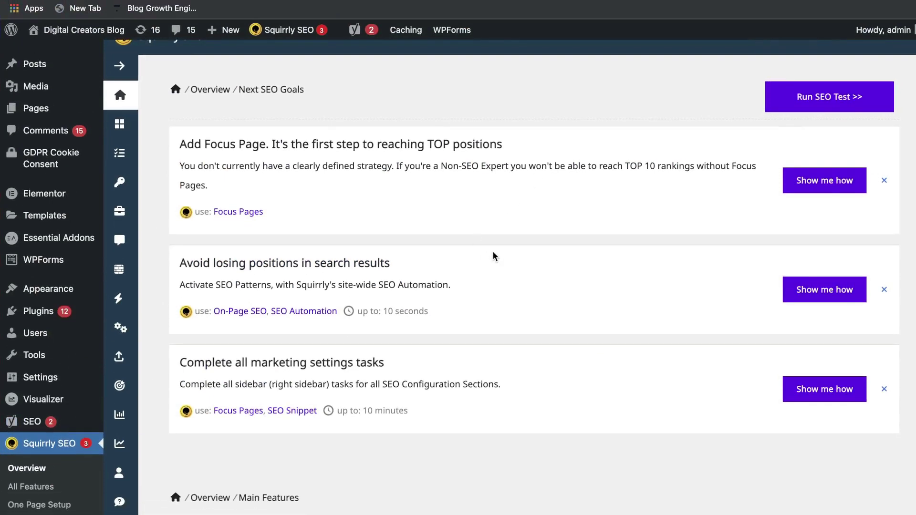
{"action": "scroll", "coordinate": [493, 253], "scroll_direction": "up", "scroll_amount": 1}
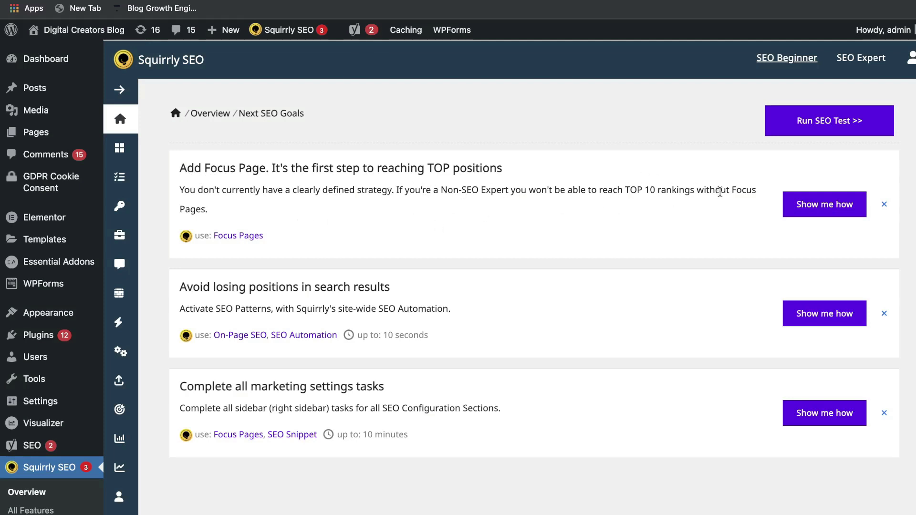
- Show how to complete the Add Focus Page goal and highlight why Focus Pages matter
{"action": "left_click", "coordinate": [791, 203]}
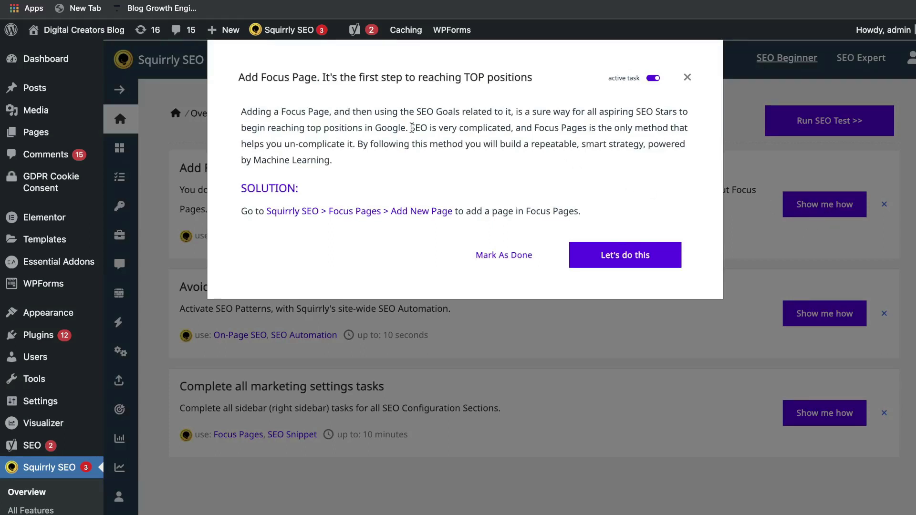
{"action": "left_click_drag", "start_coordinate": [410, 127], "coordinate": [455, 171]}
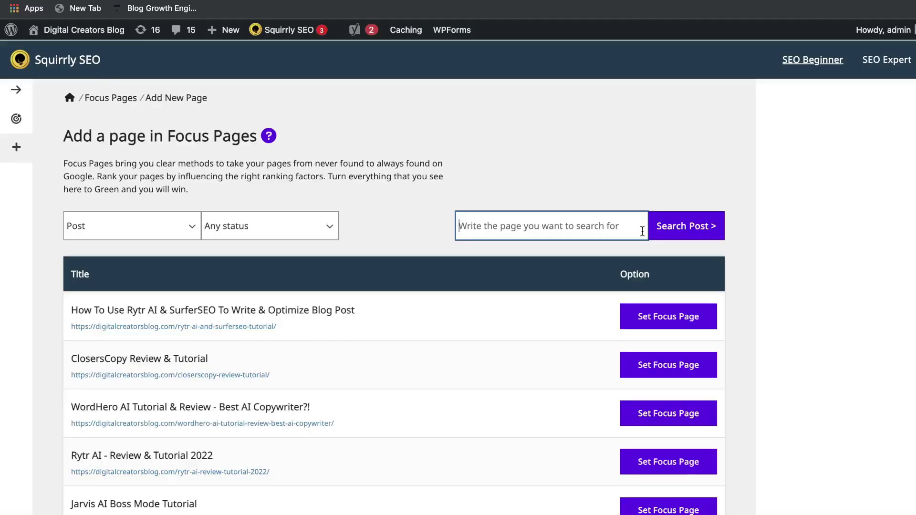
- Scroll down the posts list and set Jarvis AI Boss Mode Tutorial as a Focus Page
{"action": "scroll", "coordinate": [608, 179], "scroll_direction": "down", "scroll_amount": 1}
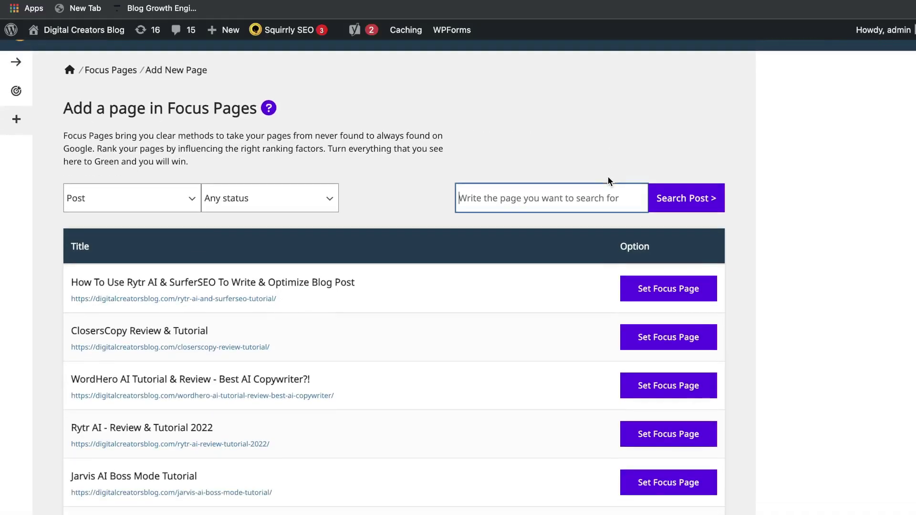
{"action": "scroll", "coordinate": [499, 231], "scroll_direction": "down", "scroll_amount": 1}
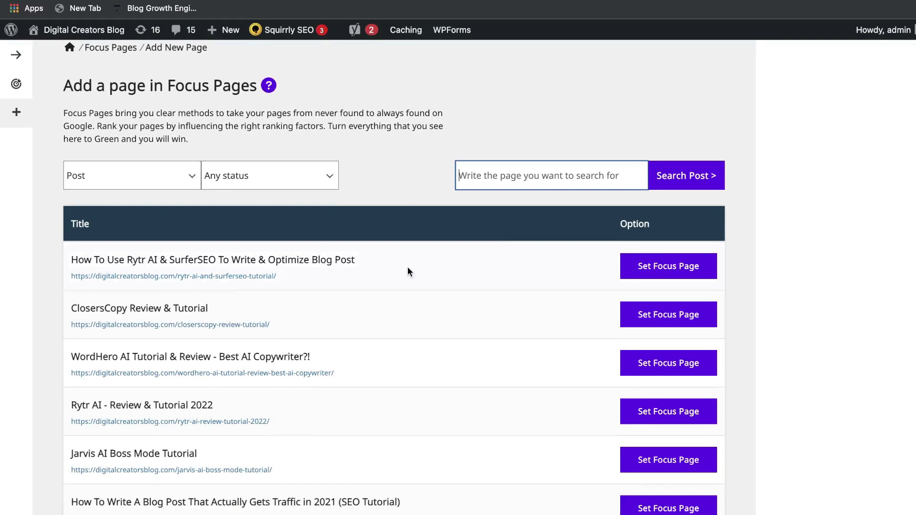
{"action": "scroll", "coordinate": [408, 271], "scroll_direction": "down", "scroll_amount": 2}
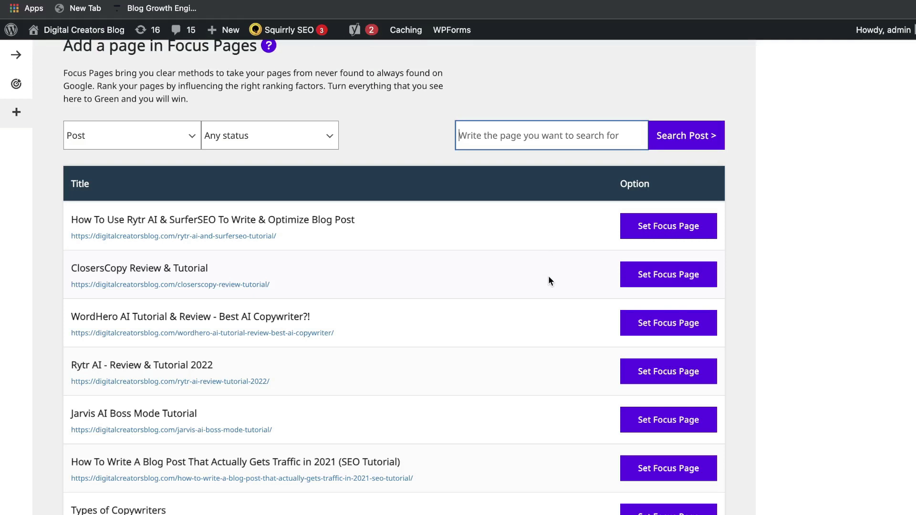
{"action": "scroll", "coordinate": [548, 281], "scroll_direction": "down", "scroll_amount": 2}
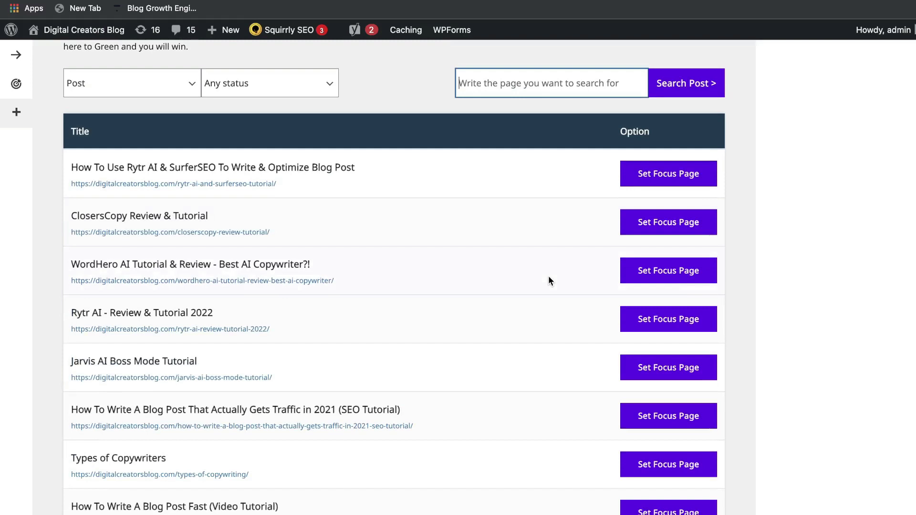
{"action": "scroll", "coordinate": [549, 281], "scroll_direction": "down", "scroll_amount": 3}
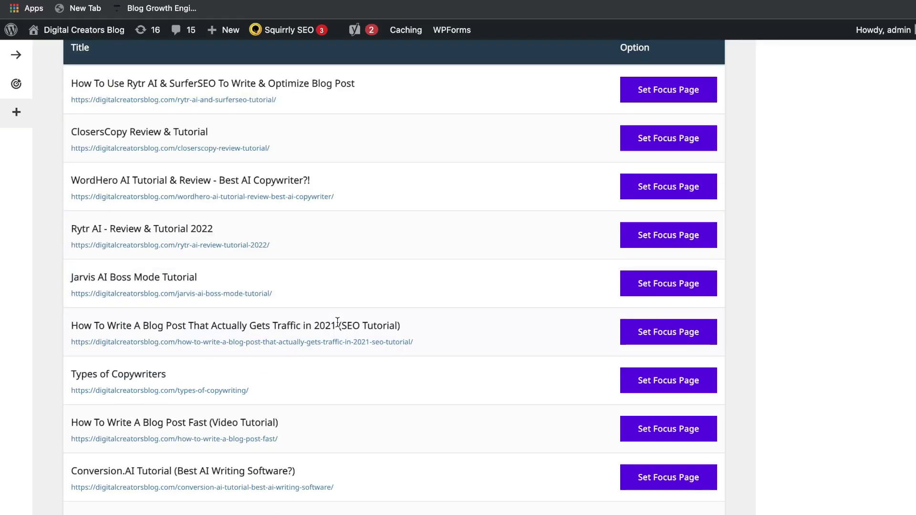
{"action": "scroll", "coordinate": [348, 219], "scroll_direction": "down", "scroll_amount": 2}
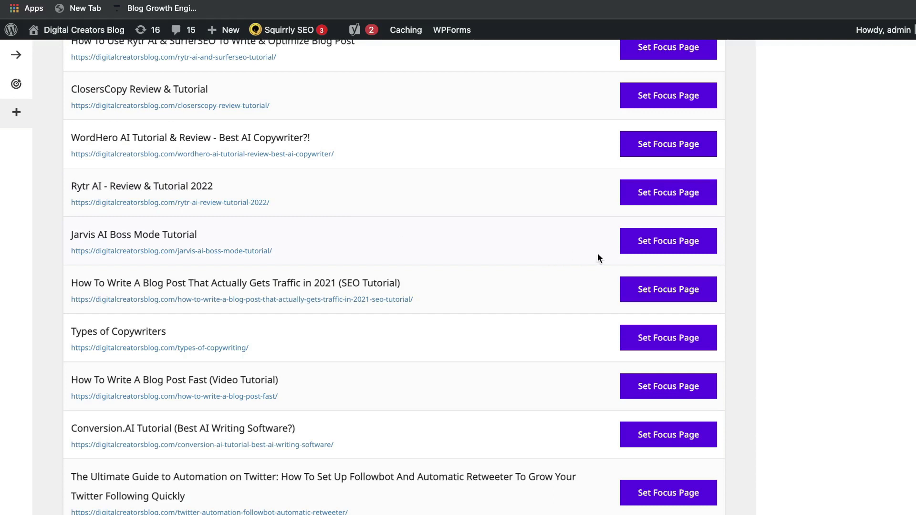
{"action": "left_click", "coordinate": [648, 250]}
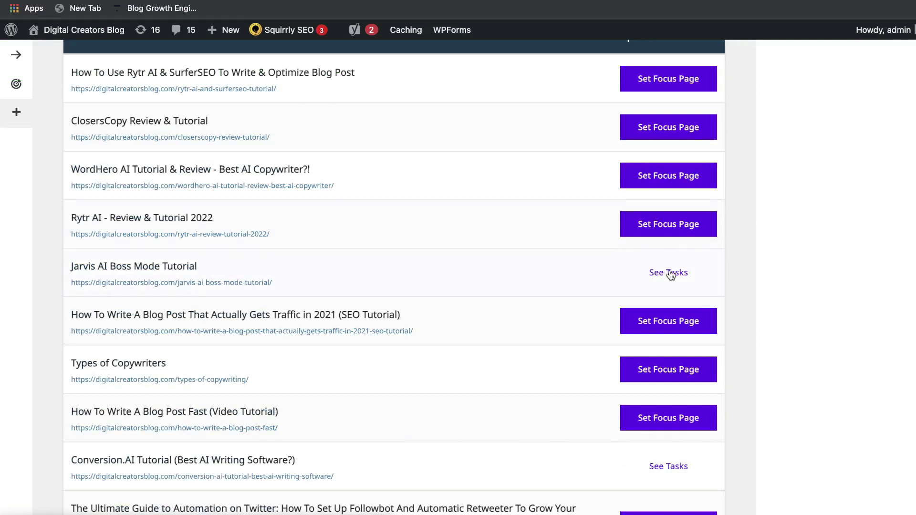
- Show the Jarvis AI Boss Mode Tutorial focus page's tasks and scroll through its details
{"action": "left_click", "coordinate": [669, 273]}
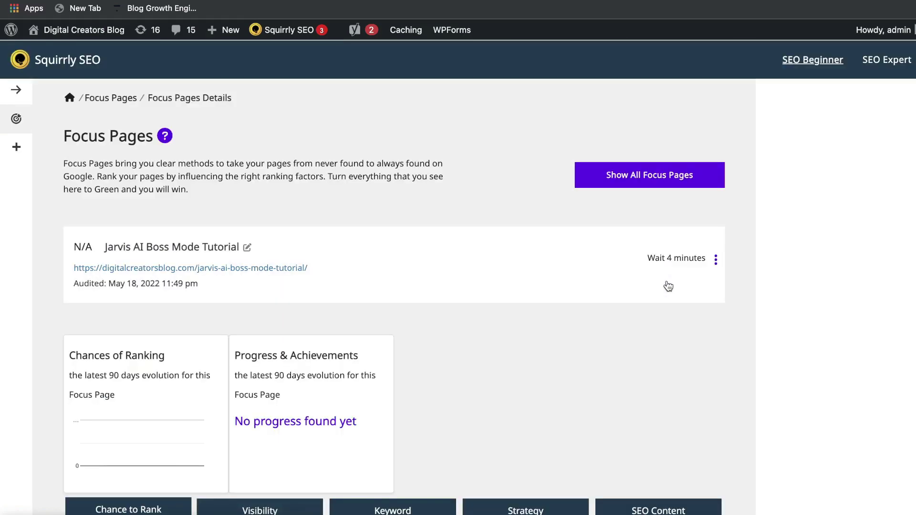
{"action": "scroll", "coordinate": [667, 286], "scroll_direction": "down", "scroll_amount": 1}
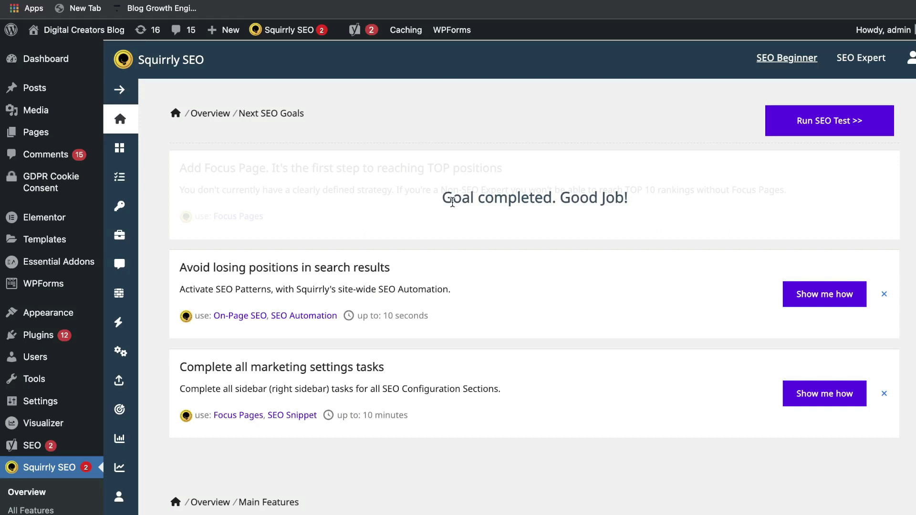
- Highlight the goal-completed message text, then clear the selection
{"action": "left_click_drag", "start_coordinate": [444, 193], "coordinate": [528, 195]}
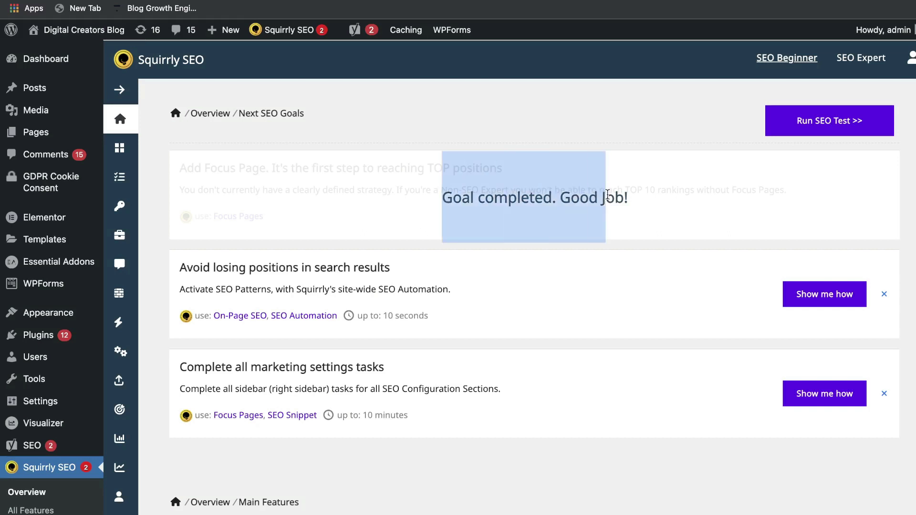
{"action": "left_click", "coordinate": [641, 202]}
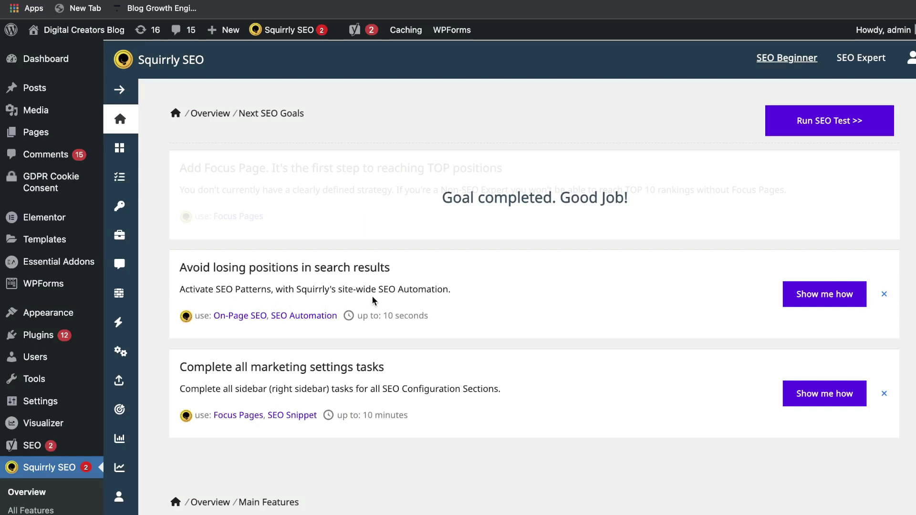
- Bring up the Avoid losing positions goal details and follow its solution to Automation Configuration
{"action": "left_click", "coordinate": [806, 294]}
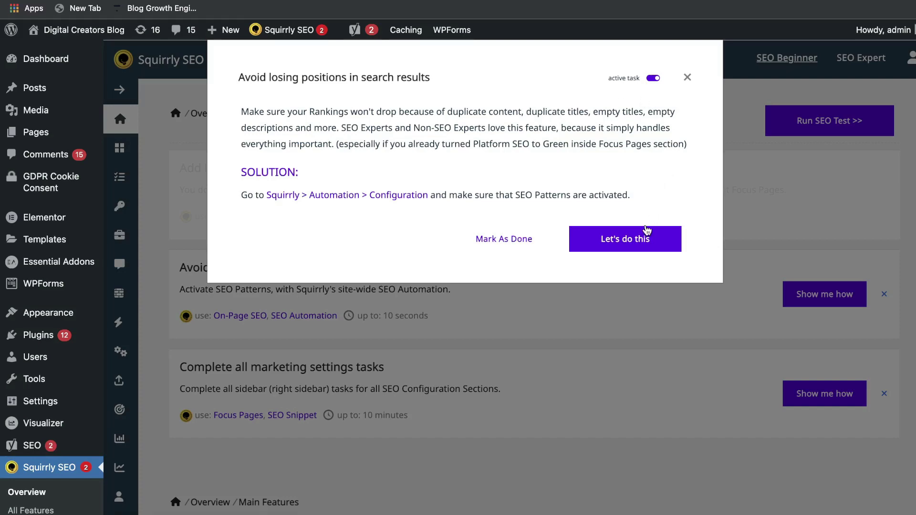
{"action": "left_click", "coordinate": [643, 234]}
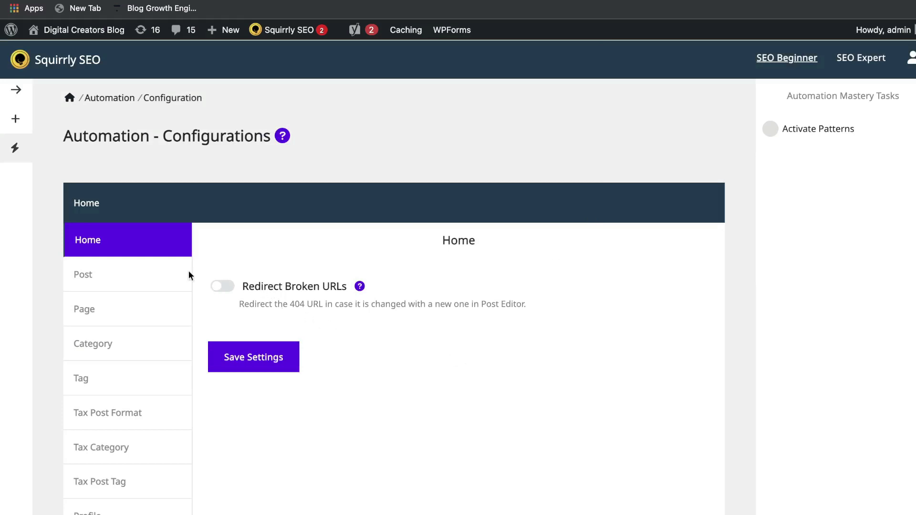
- Review the Post and Page automation settings, then bring up the marketing settings tasks goal
{"action": "left_click", "coordinate": [152, 283]}
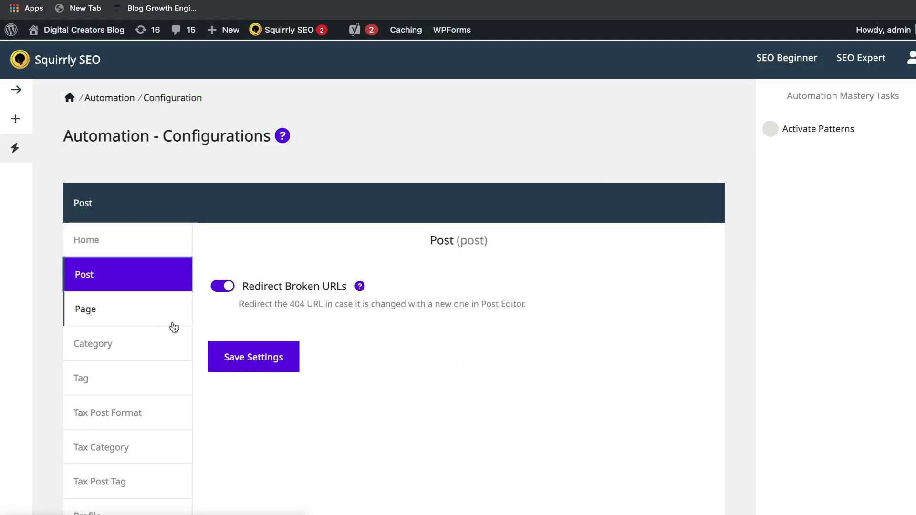
{"action": "scroll", "coordinate": [173, 323], "scroll_direction": "down", "scroll_amount": 1}
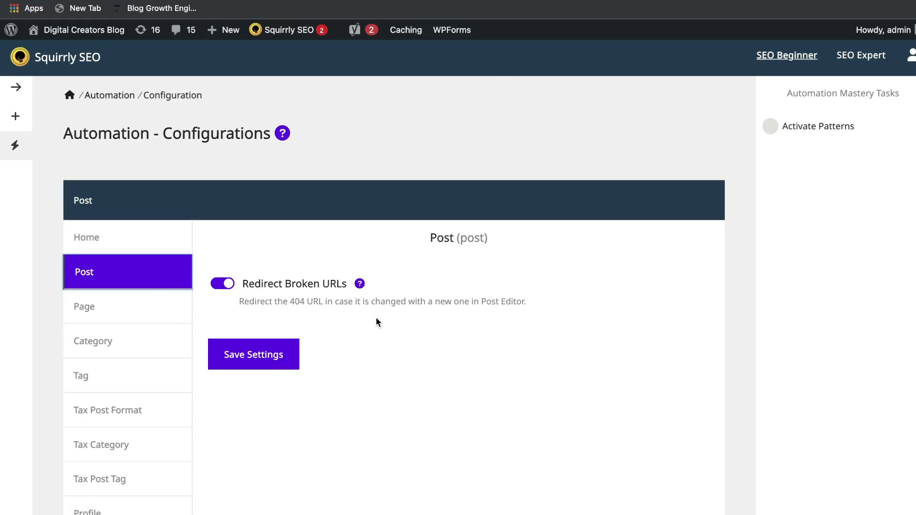
{"action": "scroll", "coordinate": [344, 256], "scroll_direction": "down", "scroll_amount": 2}
{"action": "left_click", "coordinate": [127, 241]}
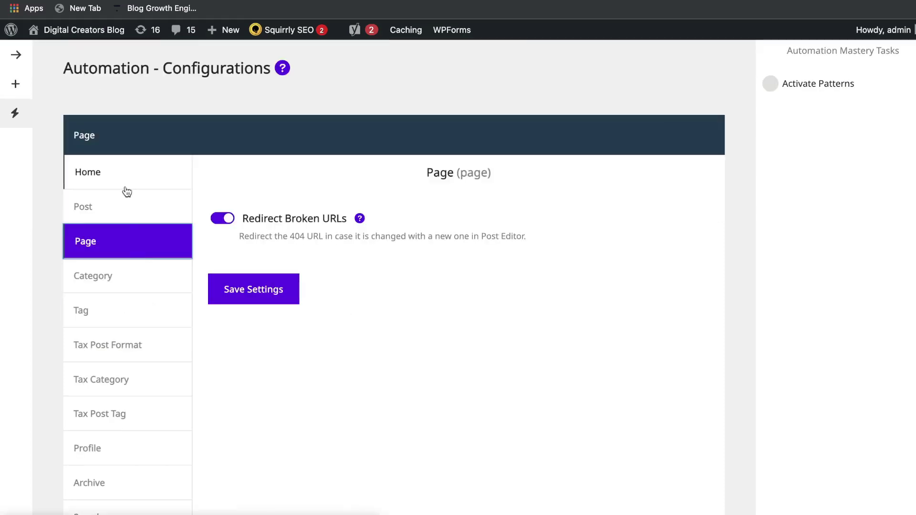
{"action": "left_click", "coordinate": [127, 196]}
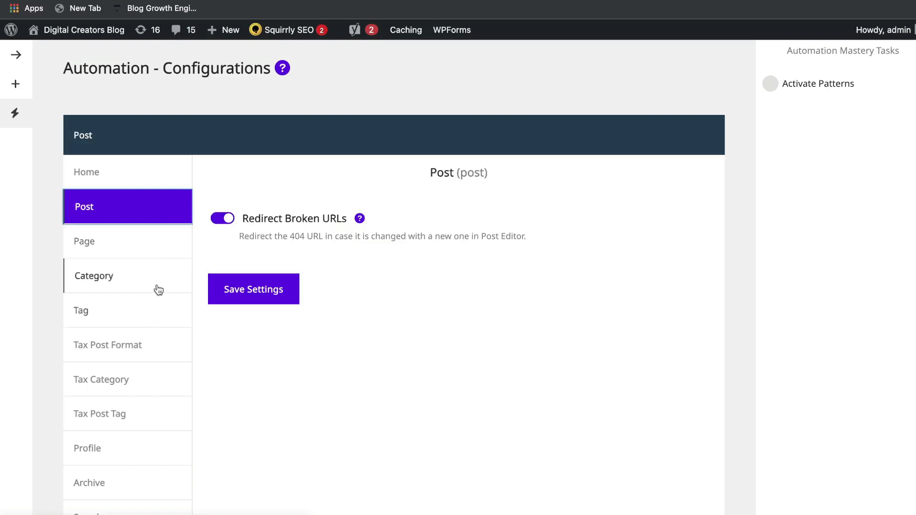
{"action": "scroll", "coordinate": [152, 310], "scroll_direction": "up", "scroll_amount": 2}
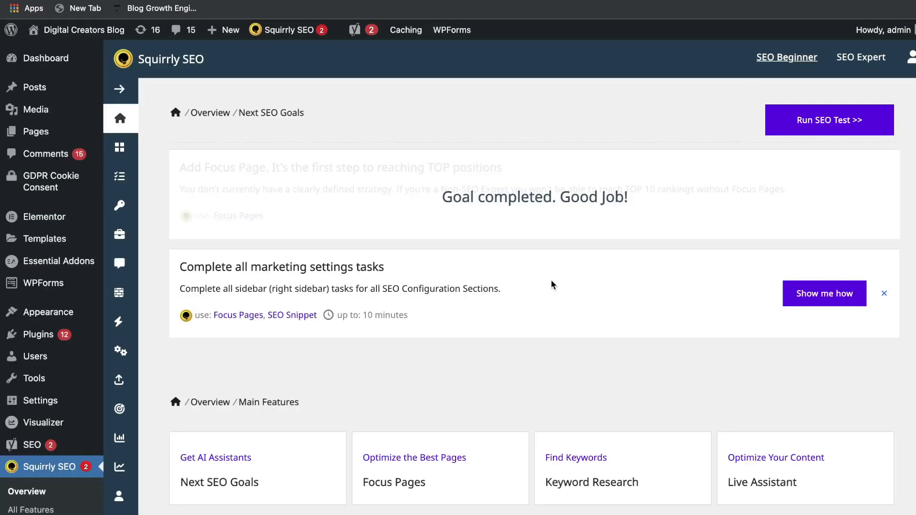
{"action": "left_click", "coordinate": [785, 289]}
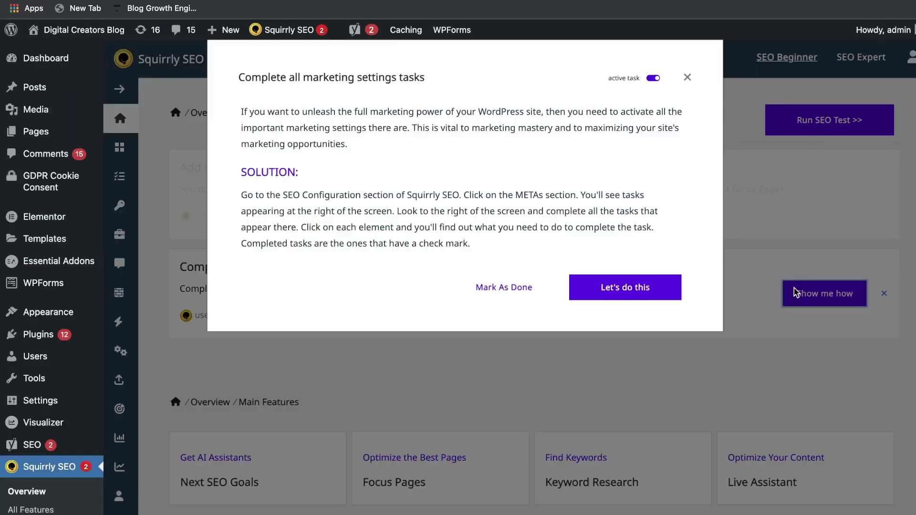
- Go to SEO Configuration > SEO Metas and open the help article for Manage On-Page SEO Metas
{"action": "left_click", "coordinate": [680, 291]}
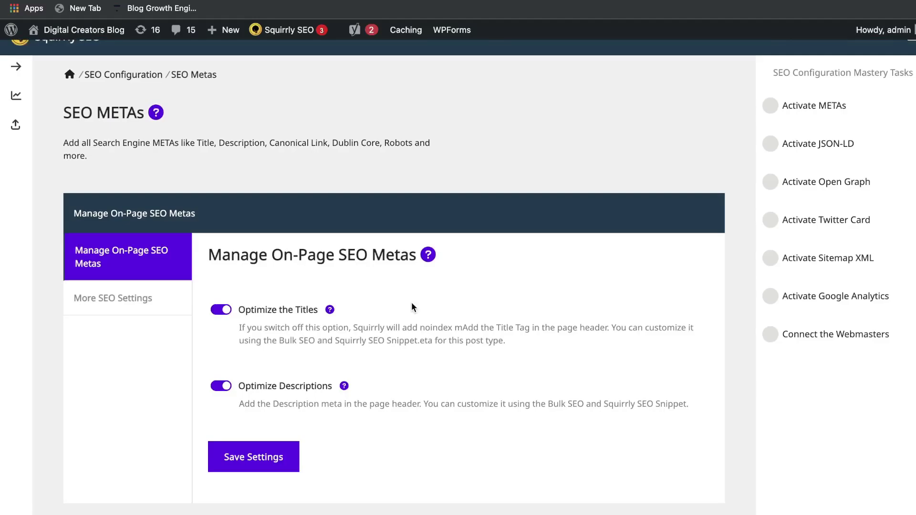
{"action": "scroll", "coordinate": [411, 305], "scroll_direction": "down", "scroll_amount": 1}
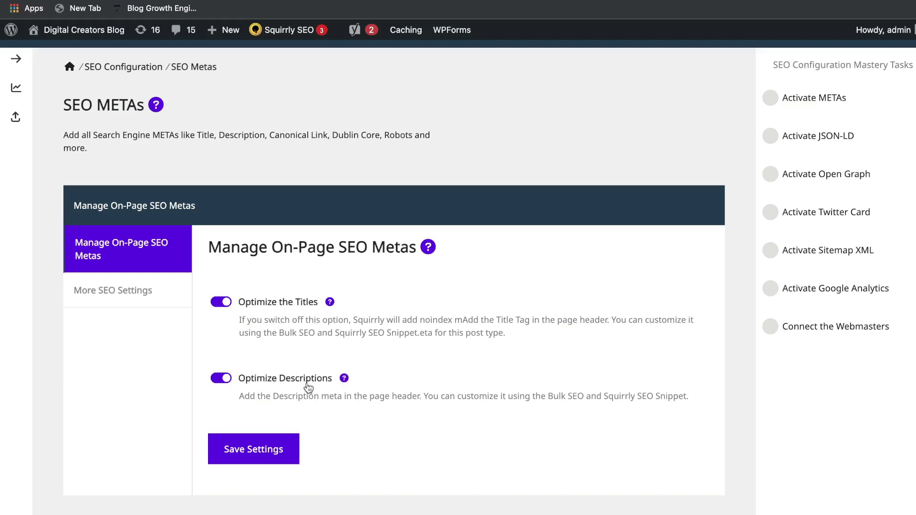
{"action": "left_click", "coordinate": [429, 252]}
- Read through the SEO Metas help article on Titles, Description, Canonical, Keywords and Robots METAs
{"action": "scroll", "coordinate": [594, 221], "scroll_direction": "down", "scroll_amount": 10}
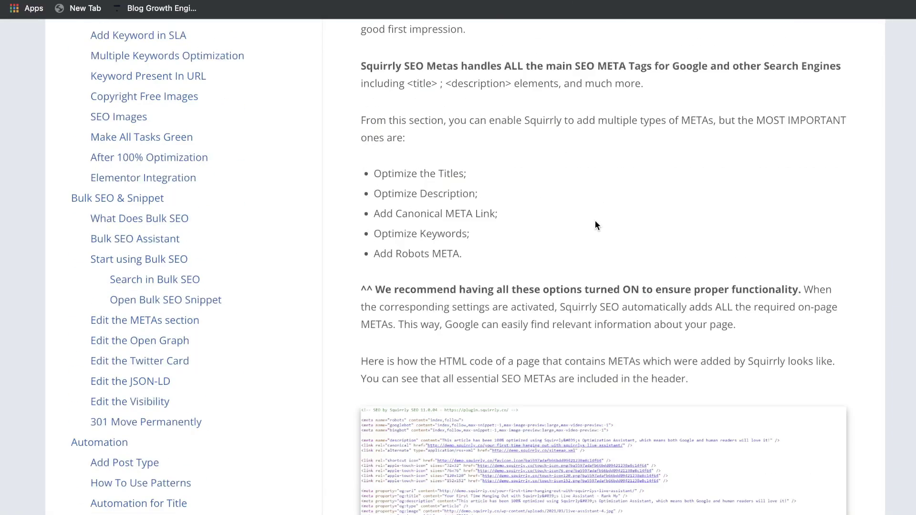
{"action": "scroll", "coordinate": [594, 221], "scroll_direction": "up", "scroll_amount": 5}
{"action": "scroll", "coordinate": [595, 220], "scroll_direction": "down", "scroll_amount": 3}
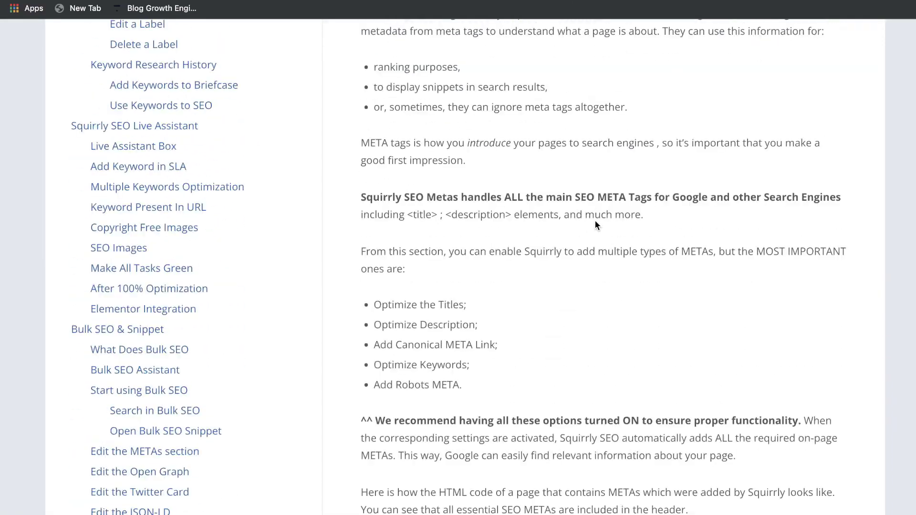
{"action": "scroll", "coordinate": [594, 221], "scroll_direction": "down", "scroll_amount": 4}
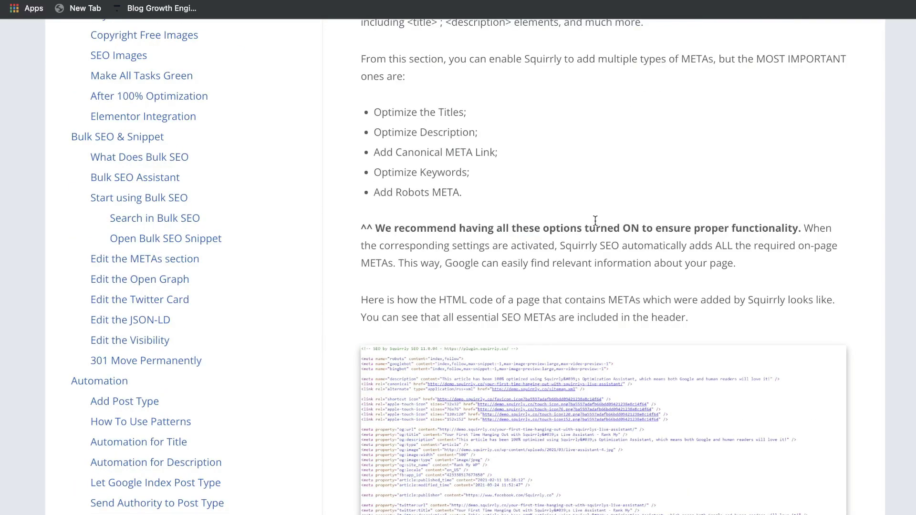
{"action": "scroll", "coordinate": [594, 220], "scroll_direction": "down", "scroll_amount": 11}
{"action": "scroll", "coordinate": [594, 220], "scroll_direction": "down", "scroll_amount": 8}
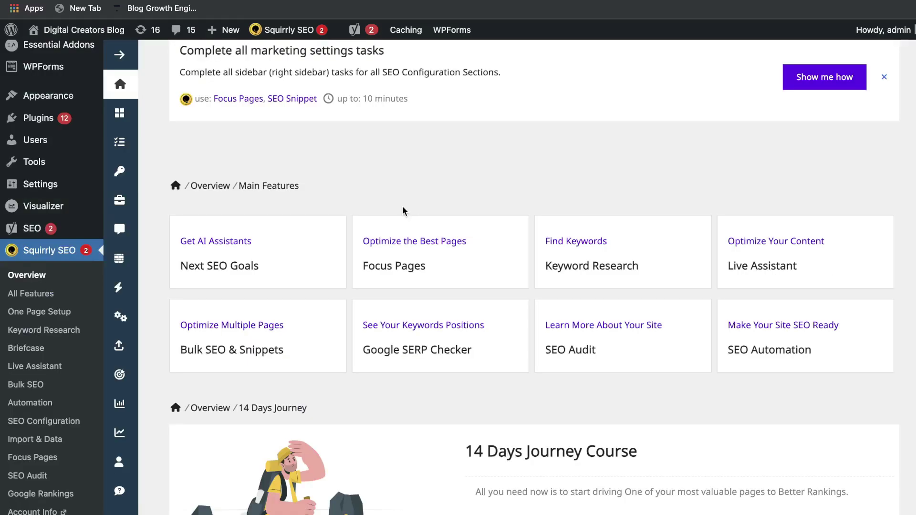
- Browse the Overview's Main Features cards, highlighting Focus Pages, Live Assistant and SEO Automation
{"action": "scroll", "coordinate": [402, 210], "scroll_direction": "down", "scroll_amount": 1}
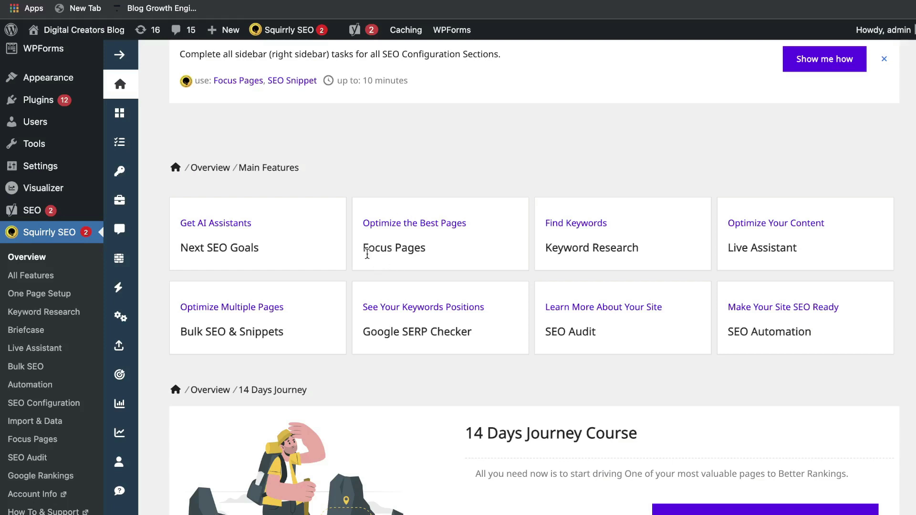
{"action": "left_click_drag", "start_coordinate": [366, 253], "coordinate": [433, 257]}
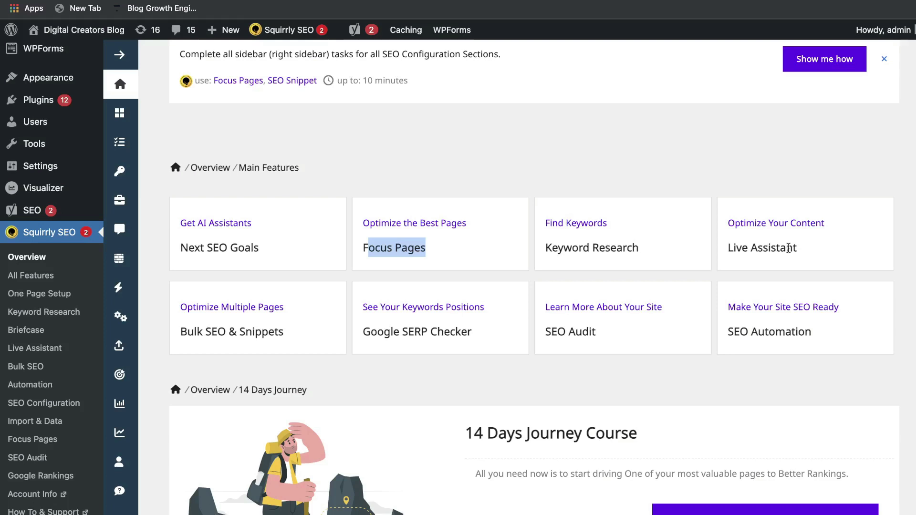
{"action": "left_click_drag", "start_coordinate": [799, 251], "coordinate": [726, 248]}
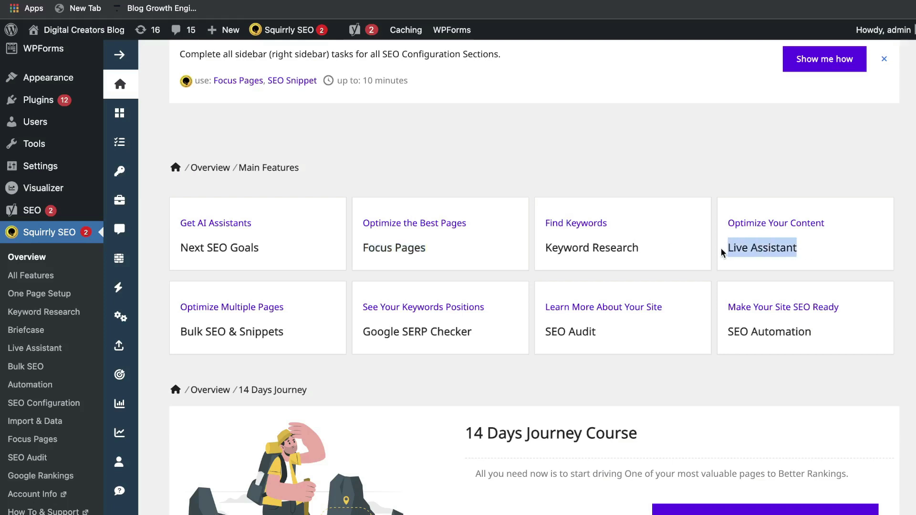
{"action": "left_click", "coordinate": [326, 371]}
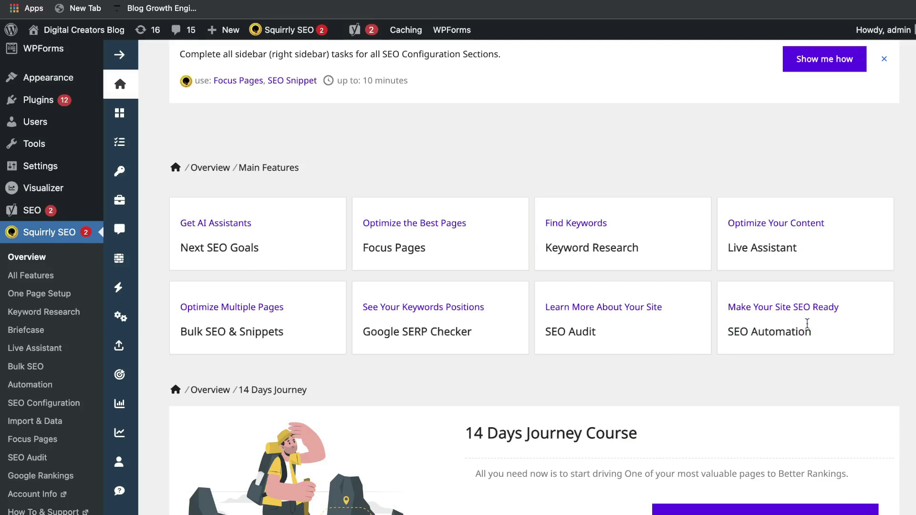
{"action": "triple_click", "coordinate": [721, 348]}
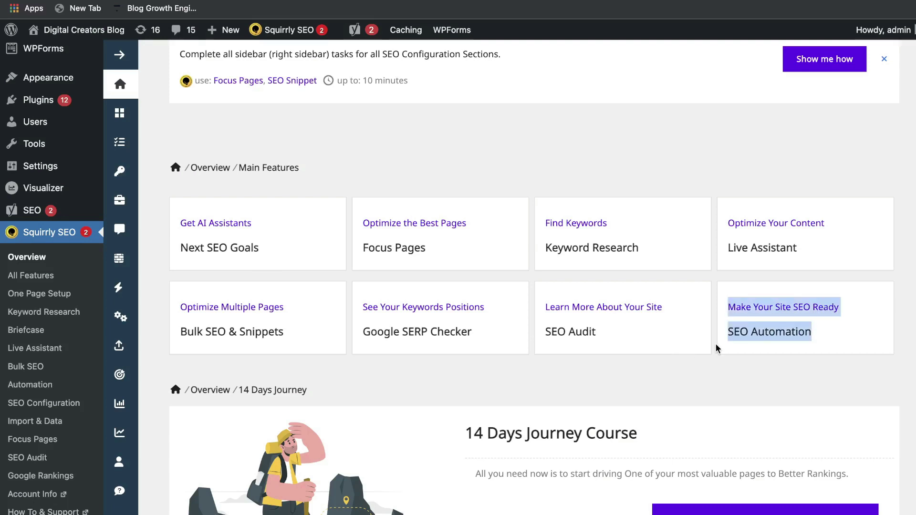
{"action": "scroll", "coordinate": [435, 280], "scroll_direction": "up", "scroll_amount": 3}
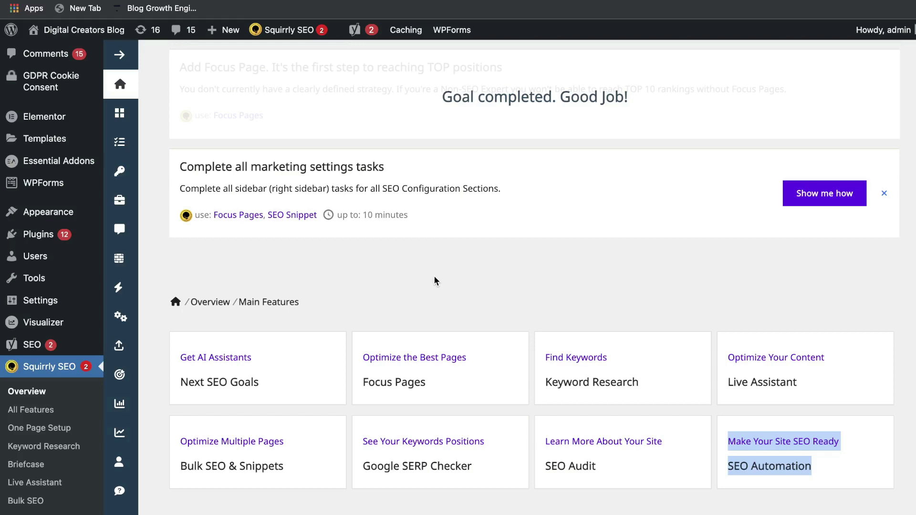
{"action": "scroll", "coordinate": [435, 281], "scroll_direction": "down", "scroll_amount": 1}
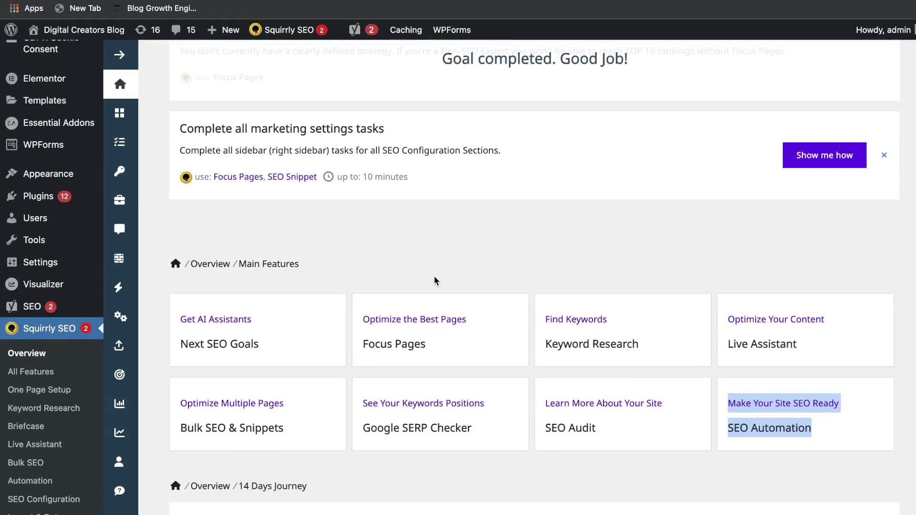
{"action": "scroll", "coordinate": [435, 280], "scroll_direction": "down", "scroll_amount": 2}
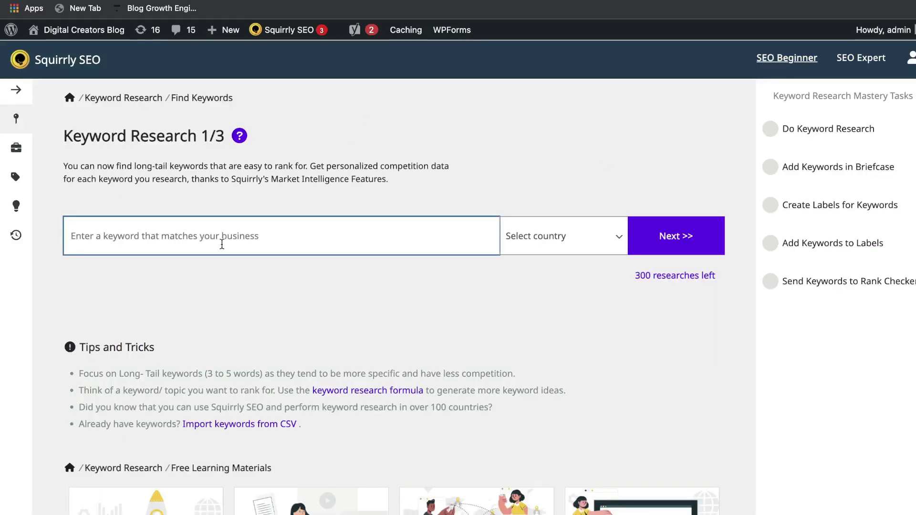
- Research 'affiliate marketing' and pick 'examples', 'companies' and '2022' as the three similar keywords
{"action": "type", "text": "affiliate mar"}
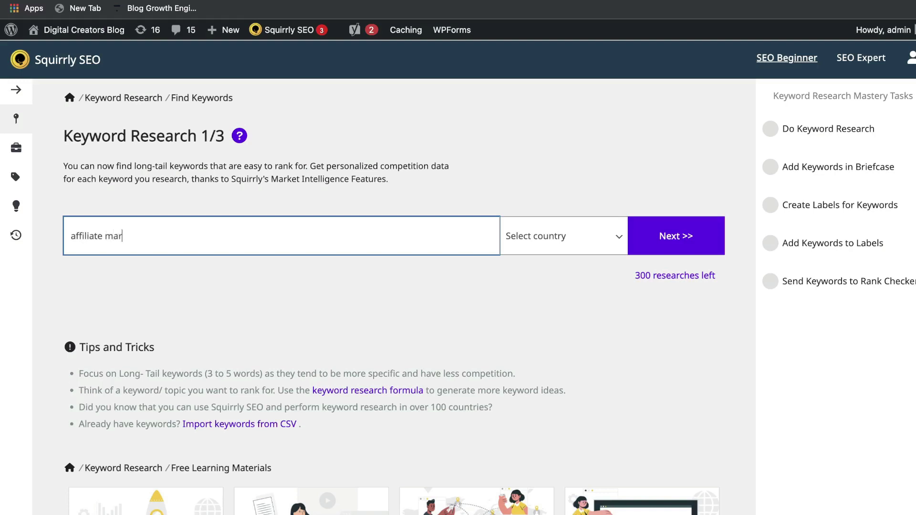
{"action": "type", "text": "keting"}
{"action": "key", "text": "Return"}
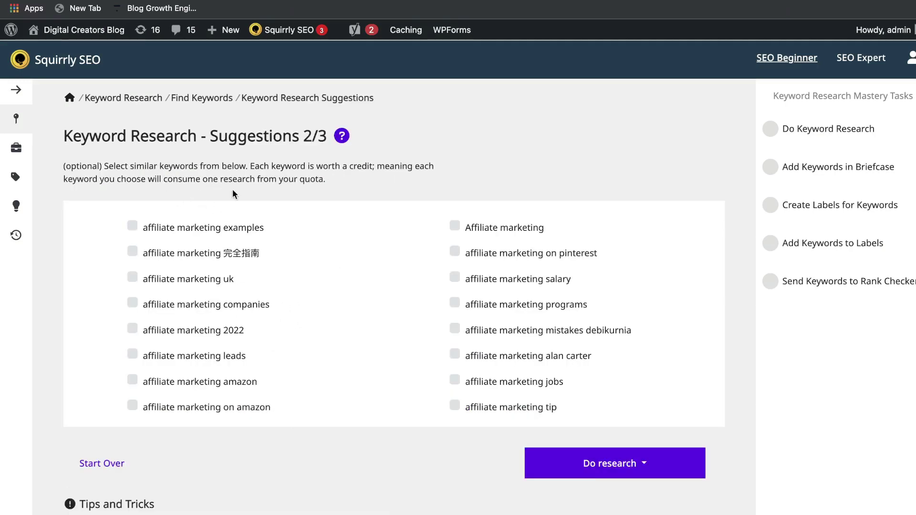
{"action": "left_click", "coordinate": [132, 226]}
{"action": "left_click", "coordinate": [132, 303]}
{"action": "left_click", "coordinate": [132, 329]}
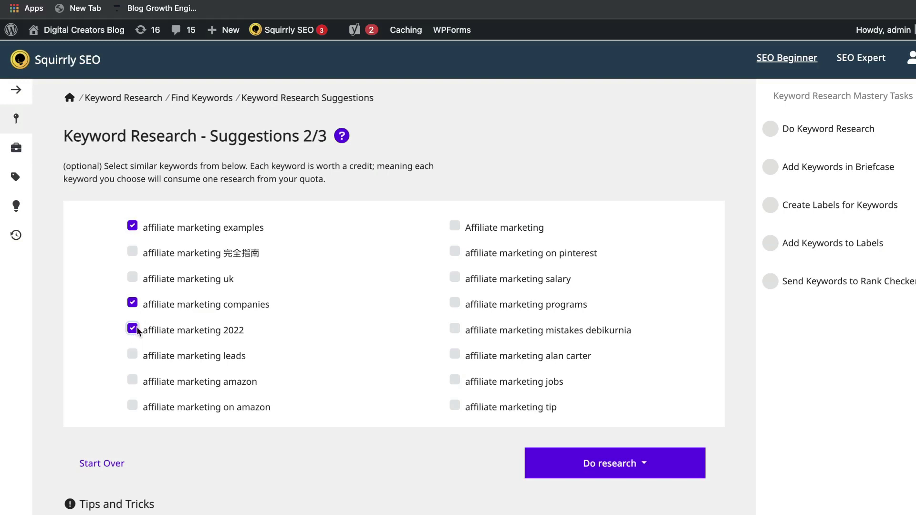
{"action": "left_click", "coordinate": [480, 305]}
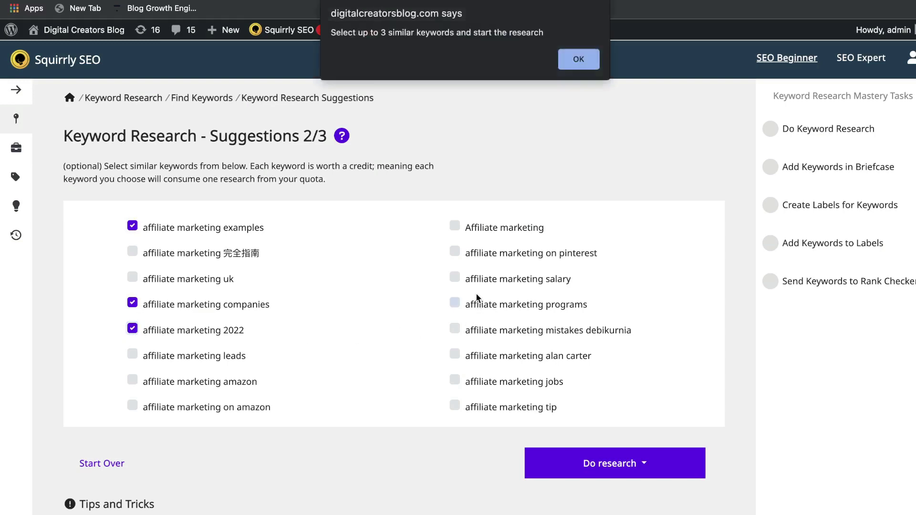
- Dismiss the three-keyword limit warning and scroll through the affiliate marketing keyword results
{"action": "left_click", "coordinate": [575, 60]}
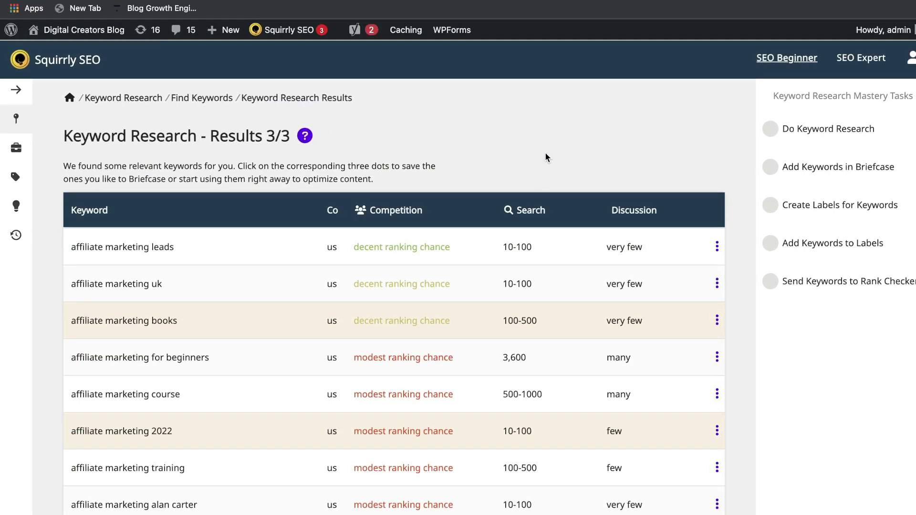
{"action": "scroll", "coordinate": [470, 178], "scroll_direction": "down", "scroll_amount": 3}
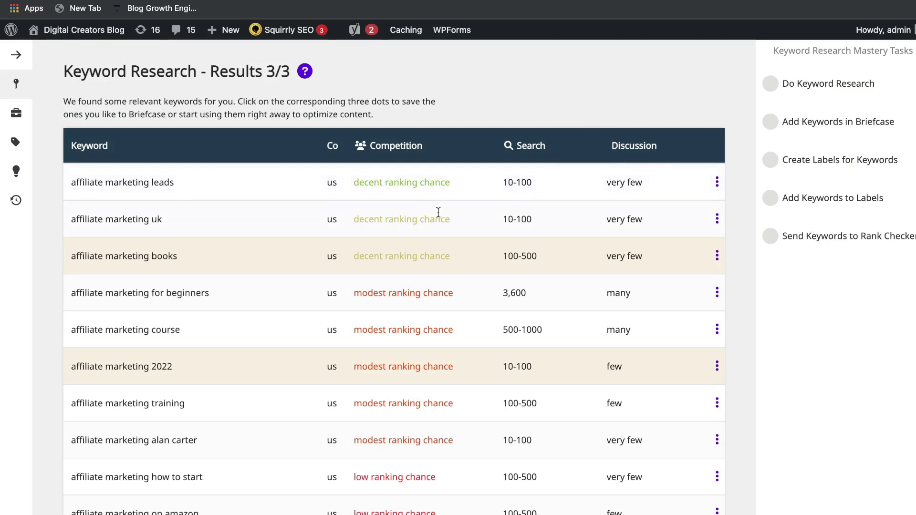
{"action": "scroll", "coordinate": [416, 134], "scroll_direction": "up", "scroll_amount": 3}
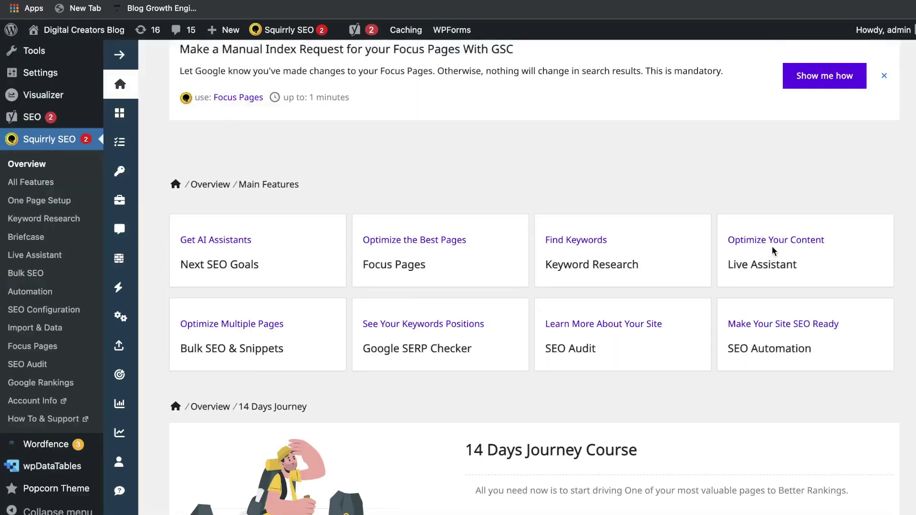
- From Optimize Your Content / Live Assistant, start a new Post in the block editor
{"action": "left_click", "coordinate": [775, 243]}
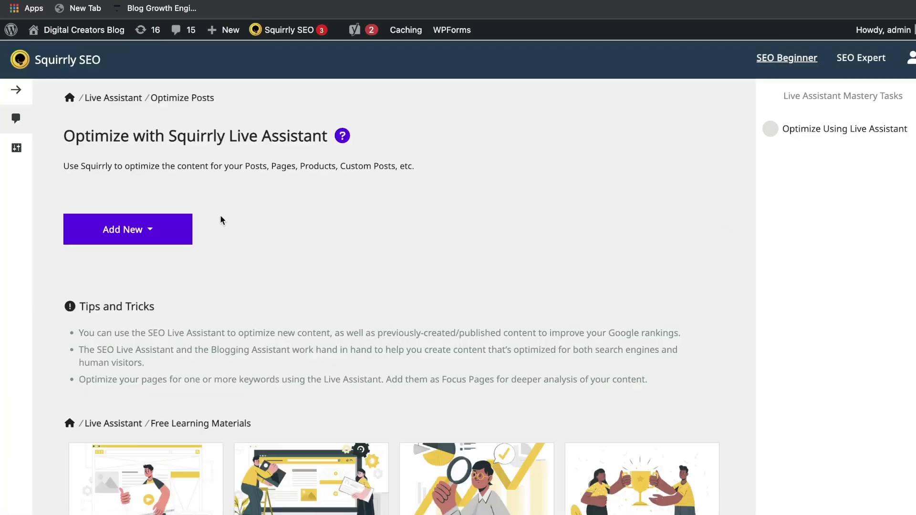
{"action": "left_click", "coordinate": [185, 231]}
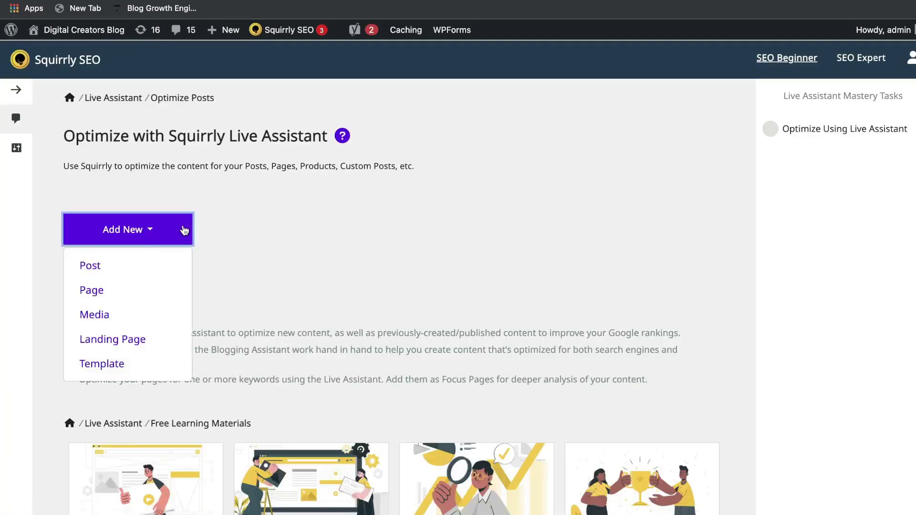
{"action": "left_click", "coordinate": [137, 274]}
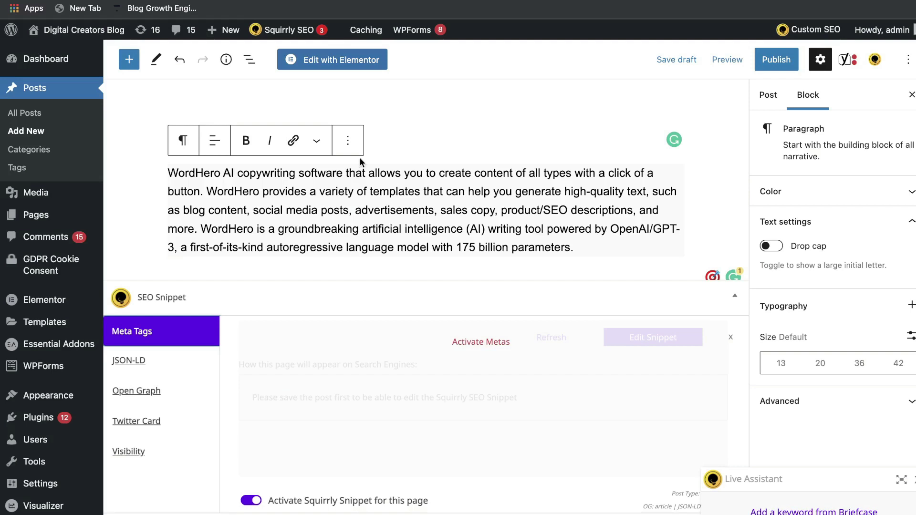
- Select the whole WordHero paragraph in the post body
{"action": "triple_click", "coordinate": [372, 194]}
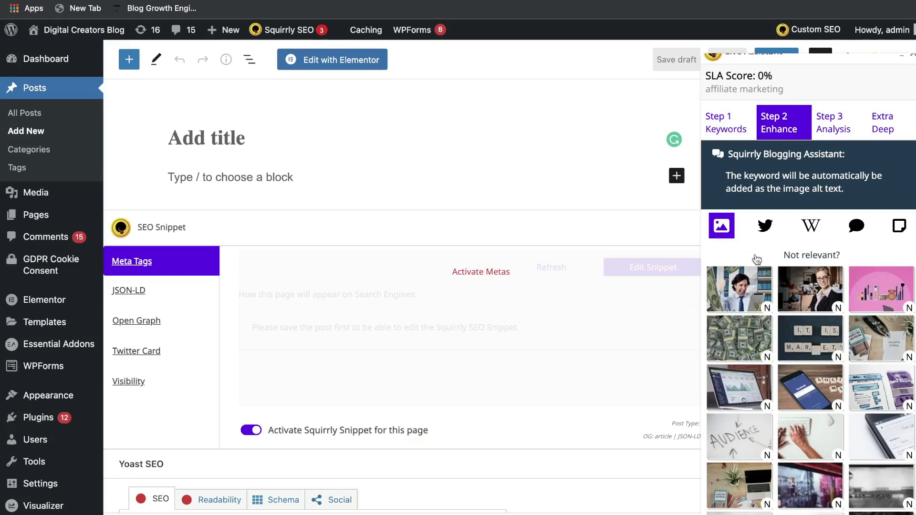
- Insert the suggested smiling businesswoman-in-office photo into the post as an image block
{"action": "left_click", "coordinate": [810, 291]}
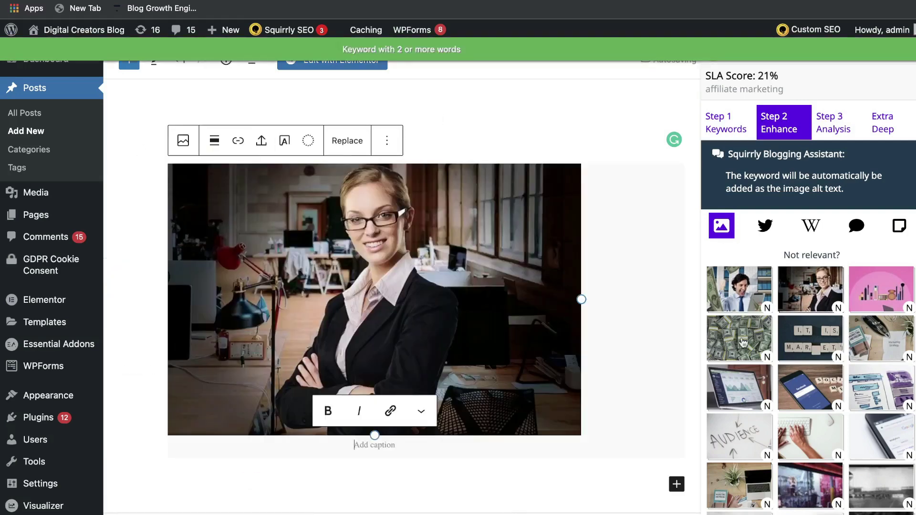
{"action": "left_click", "coordinate": [590, 392]}
{"action": "scroll", "coordinate": [629, 432], "scroll_direction": "down", "scroll_amount": 1}
{"action": "scroll", "coordinate": [628, 432], "scroll_direction": "down", "scroll_amount": 1}
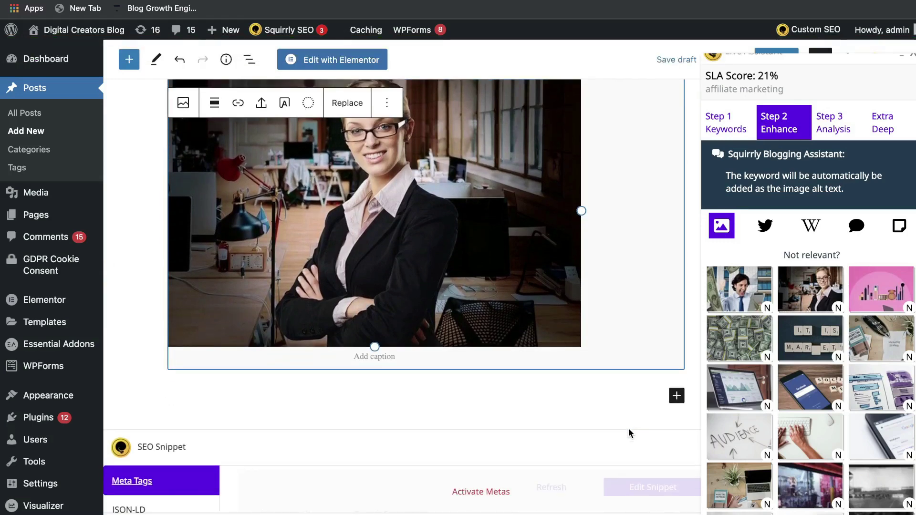
{"action": "scroll", "coordinate": [832, 328], "scroll_direction": "down", "scroll_amount": 3}
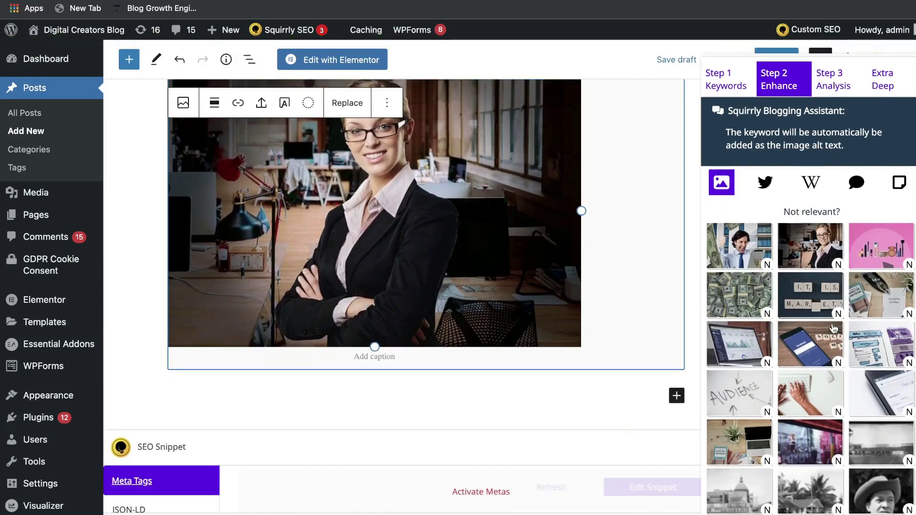
{"action": "scroll", "coordinate": [832, 328], "scroll_direction": "down", "scroll_amount": 1}
{"action": "scroll", "coordinate": [811, 286], "scroll_direction": "up", "scroll_amount": 5}
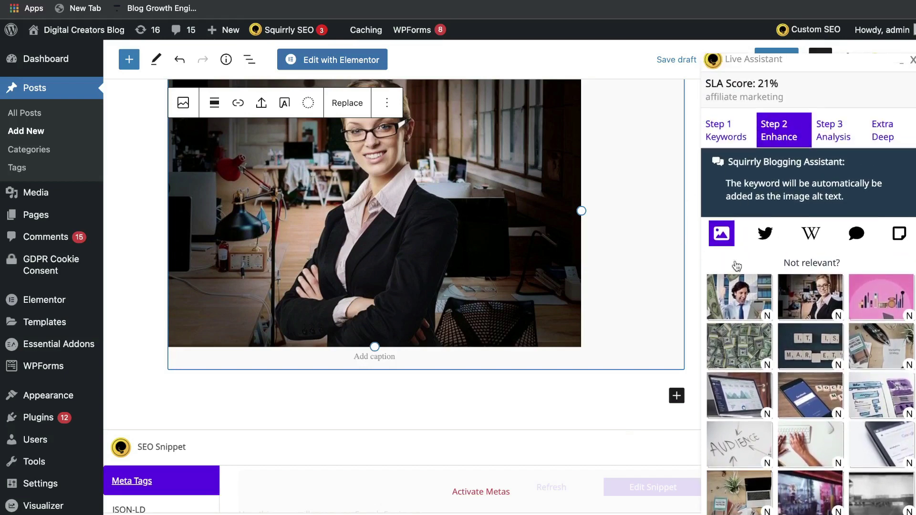
{"action": "scroll", "coordinate": [678, 213], "scroll_direction": "up", "scroll_amount": 2}
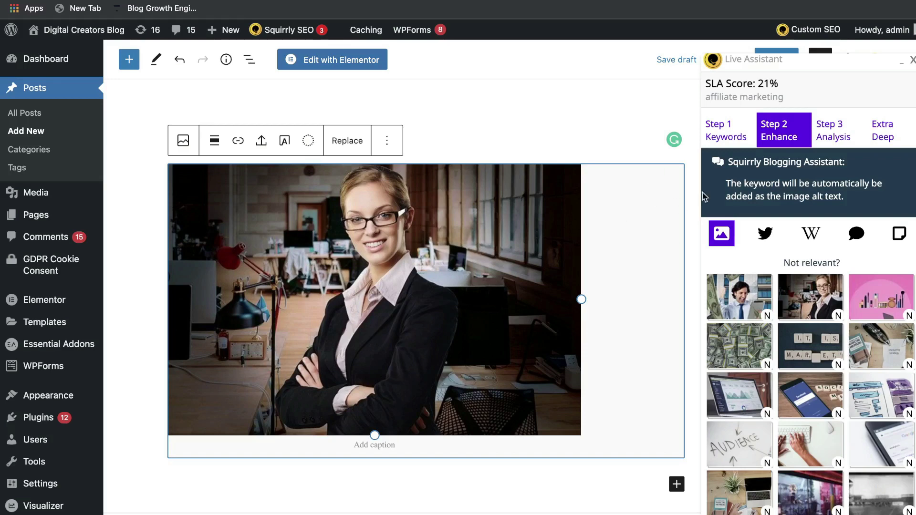
- Review the post's SEO checklist on Live Assistant's Step 3 Analysis tab
{"action": "left_click", "coordinate": [831, 140]}
{"action": "scroll", "coordinate": [818, 241], "scroll_direction": "down", "scroll_amount": 2}
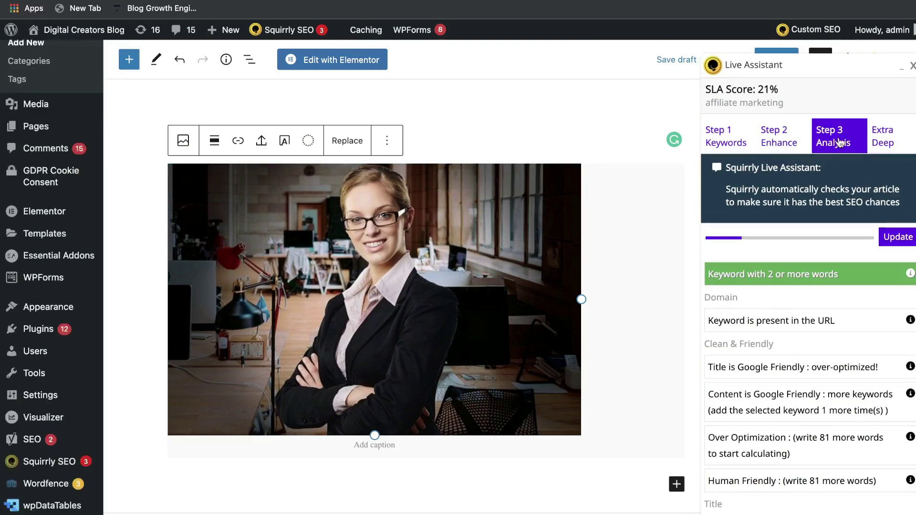
{"action": "scroll", "coordinate": [830, 281], "scroll_direction": "down", "scroll_amount": 3}
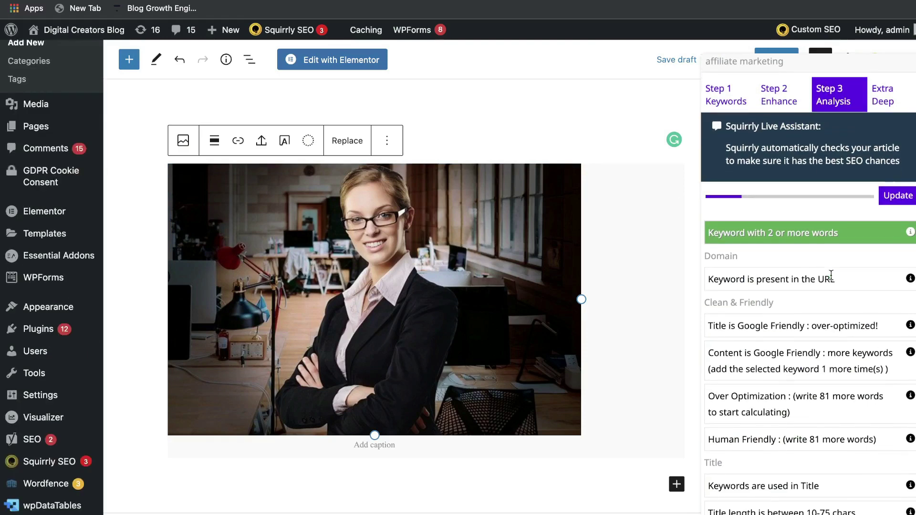
{"action": "scroll", "coordinate": [831, 280], "scroll_direction": "down", "scroll_amount": 2}
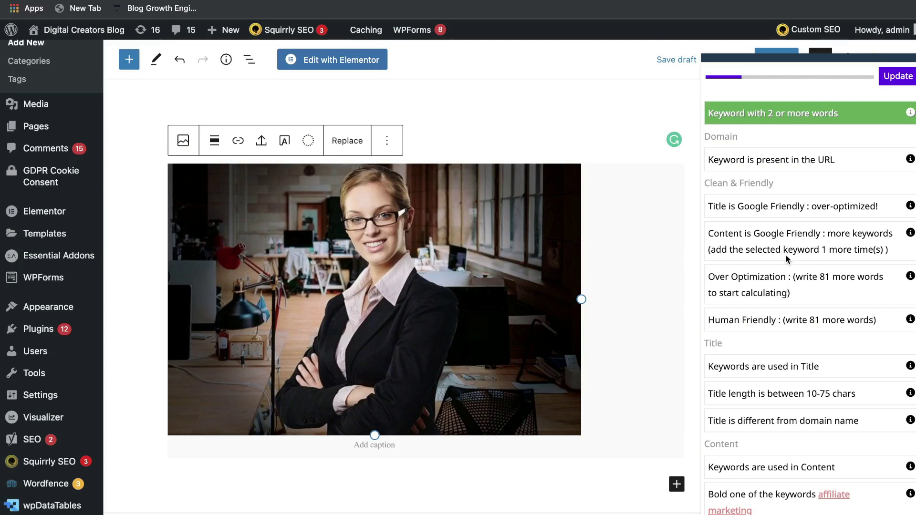
{"action": "scroll", "coordinate": [811, 257], "scroll_direction": "up", "scroll_amount": 5}
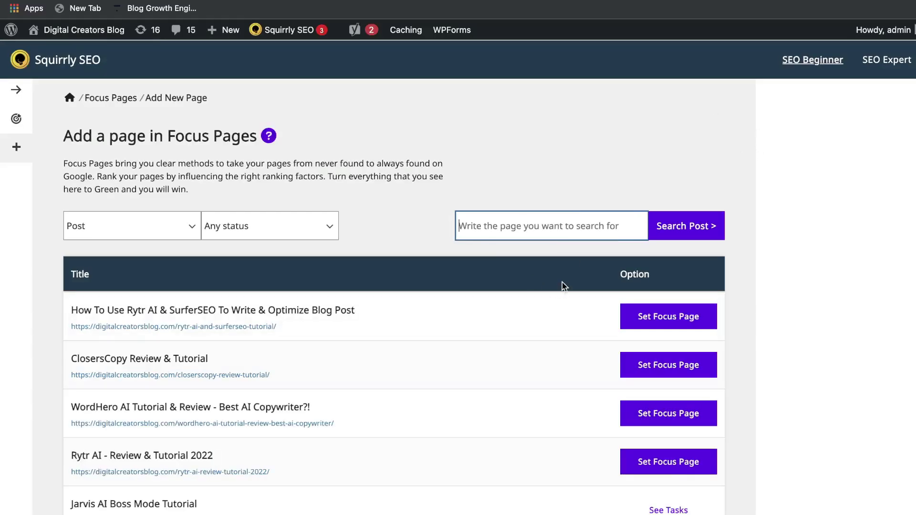
- Scroll the Overview page down to the Main Features tiles
{"action": "scroll", "coordinate": [563, 285], "scroll_direction": "down", "scroll_amount": 1}
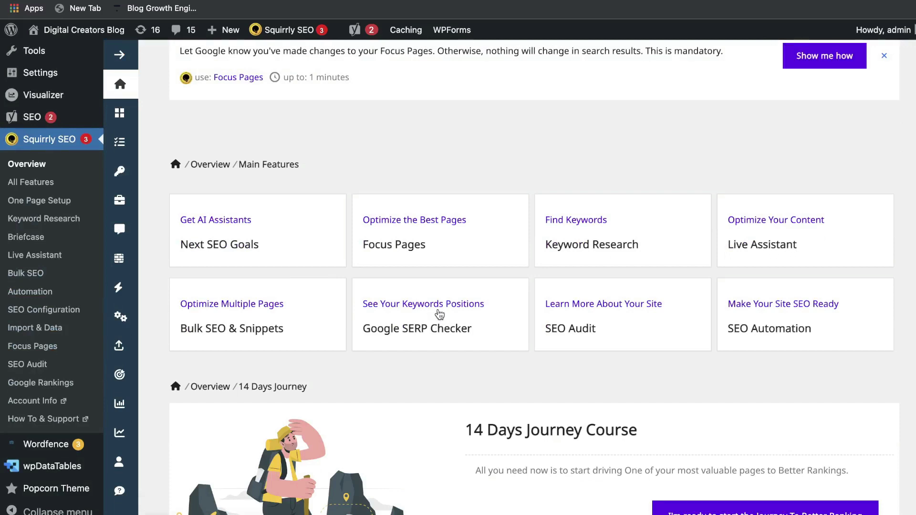
- Open the Google SERP Checker rankings tracker and go to add keywords in Briefcase
{"action": "left_click", "coordinate": [439, 312]}
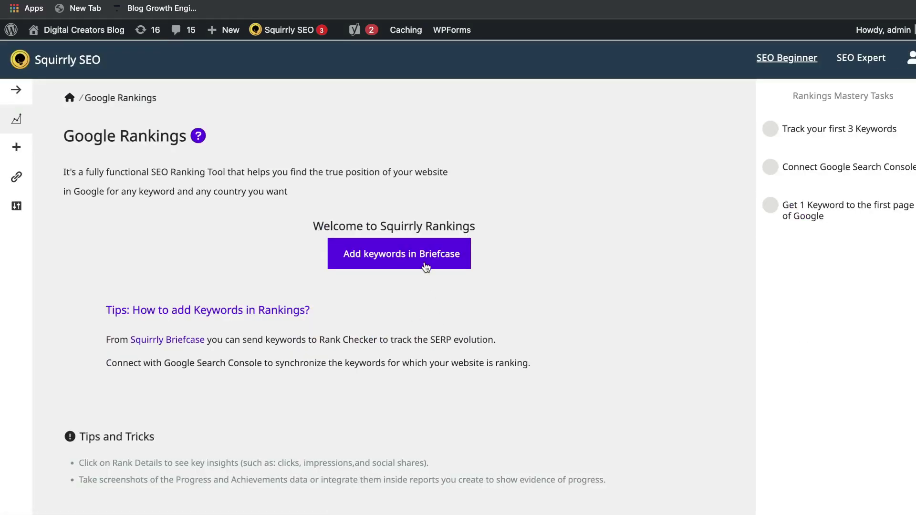
{"action": "left_click", "coordinate": [427, 265]}
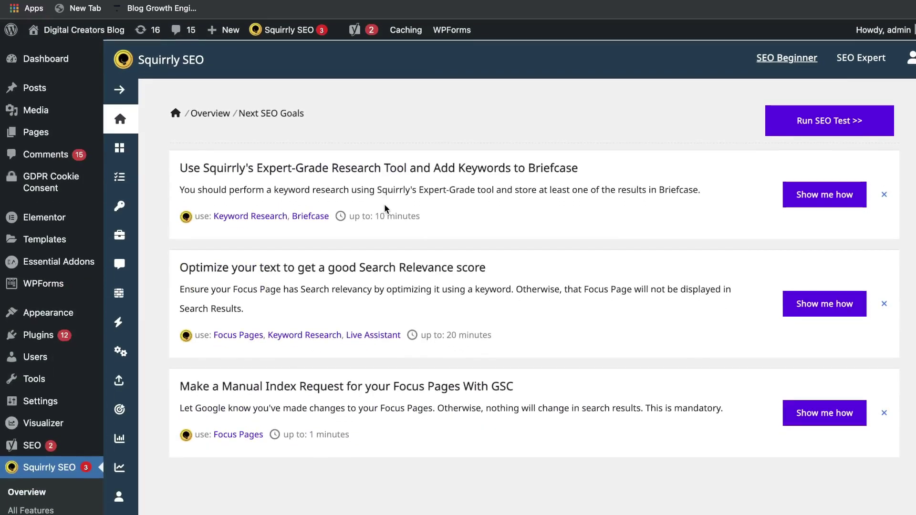
- Browse the Overview's Next SEO Goals, Main Features and 14 Days Journey, then reach the Squirrly SEO website
{"action": "scroll", "coordinate": [386, 208], "scroll_direction": "down", "scroll_amount": 1}
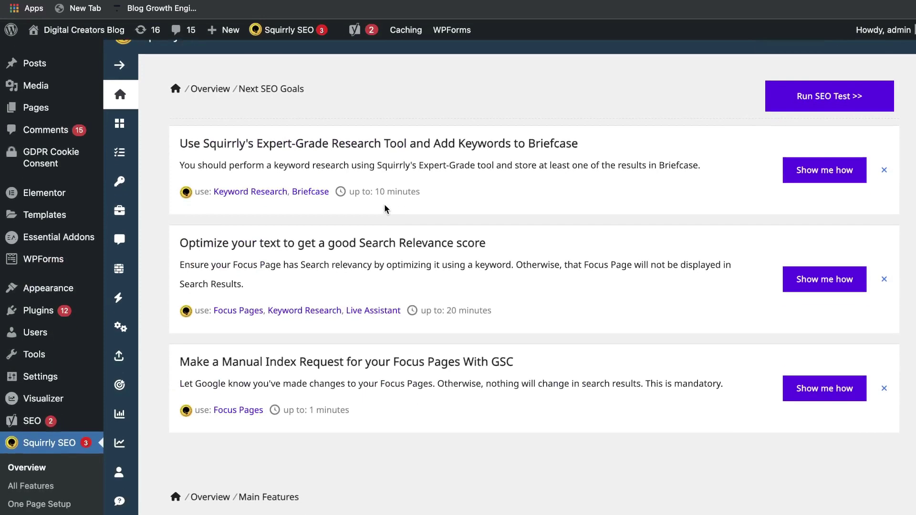
{"action": "scroll", "coordinate": [385, 208], "scroll_direction": "down", "scroll_amount": 1}
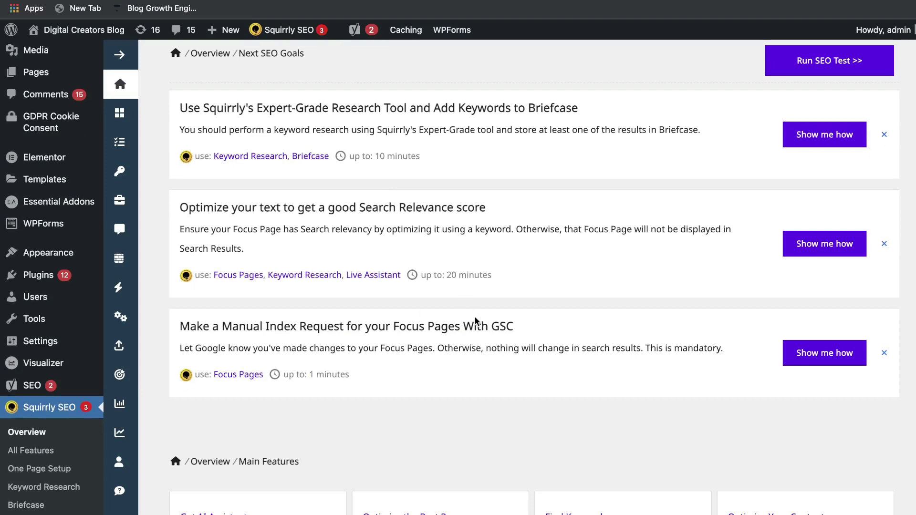
{"action": "scroll", "coordinate": [475, 320], "scroll_direction": "down", "scroll_amount": 1}
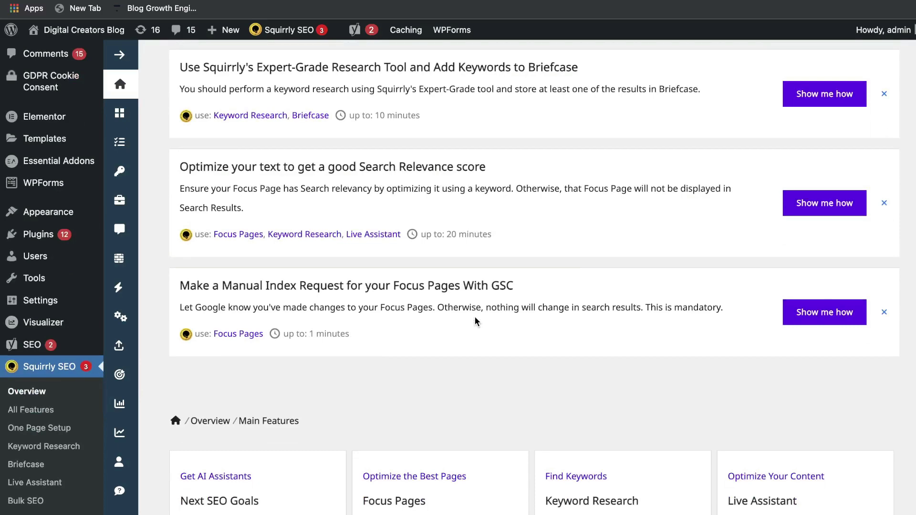
{"action": "scroll", "coordinate": [430, 258], "scroll_direction": "down", "scroll_amount": 10}
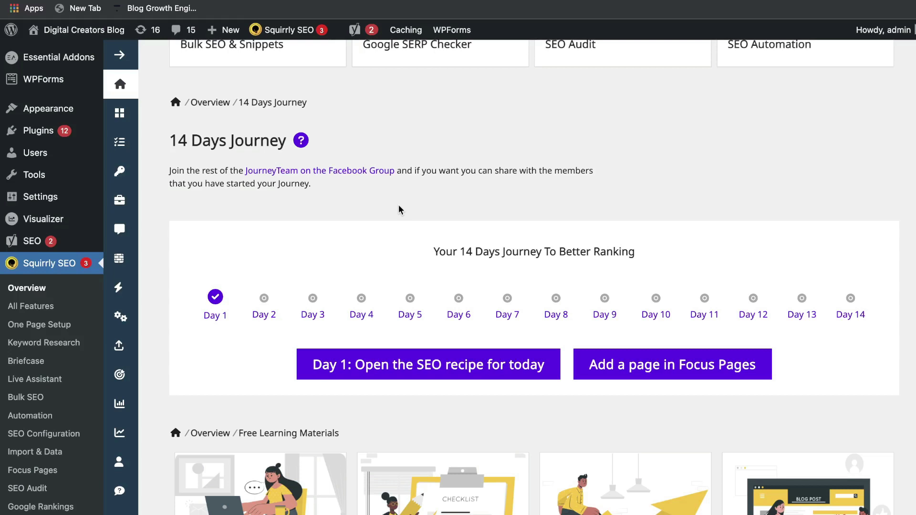
{"action": "left_click_drag", "start_coordinate": [171, 139], "coordinate": [285, 138]}
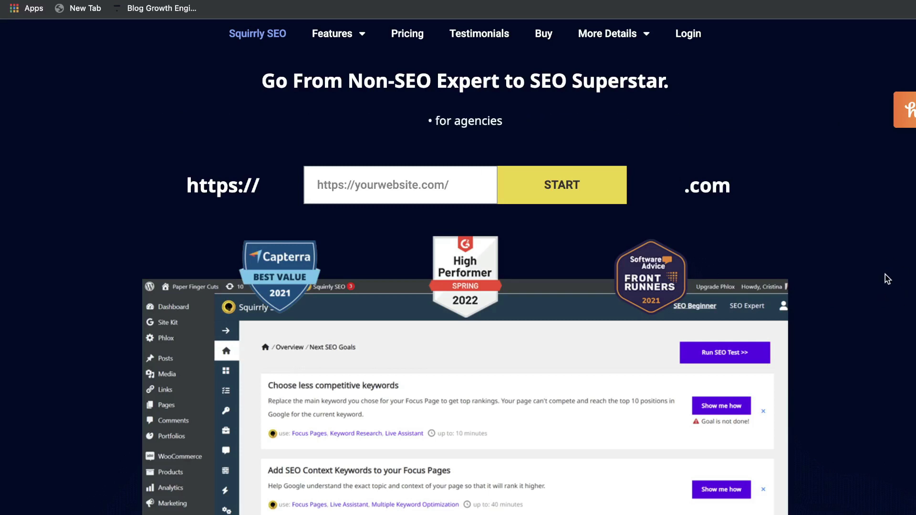
{"action": "scroll", "coordinate": [884, 279], "scroll_direction": "down", "scroll_amount": 1}
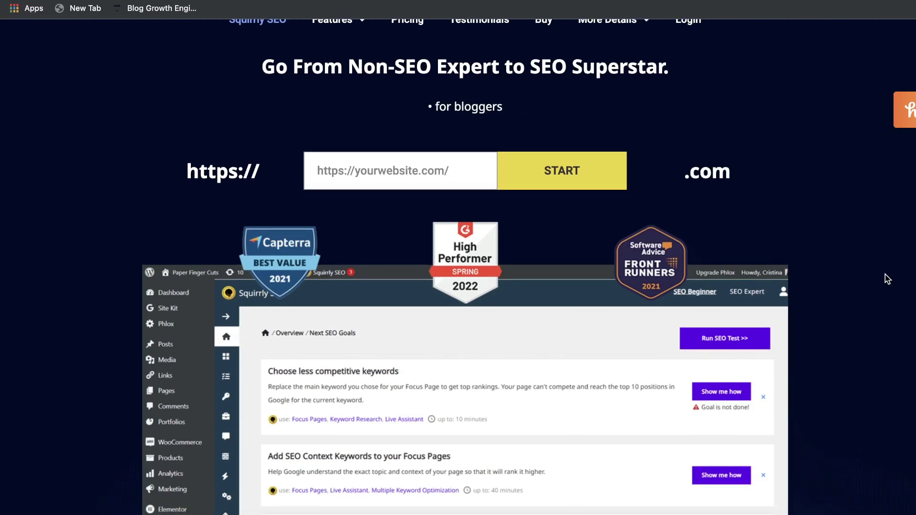
{"action": "scroll", "coordinate": [887, 279], "scroll_direction": "down", "scroll_amount": 1}
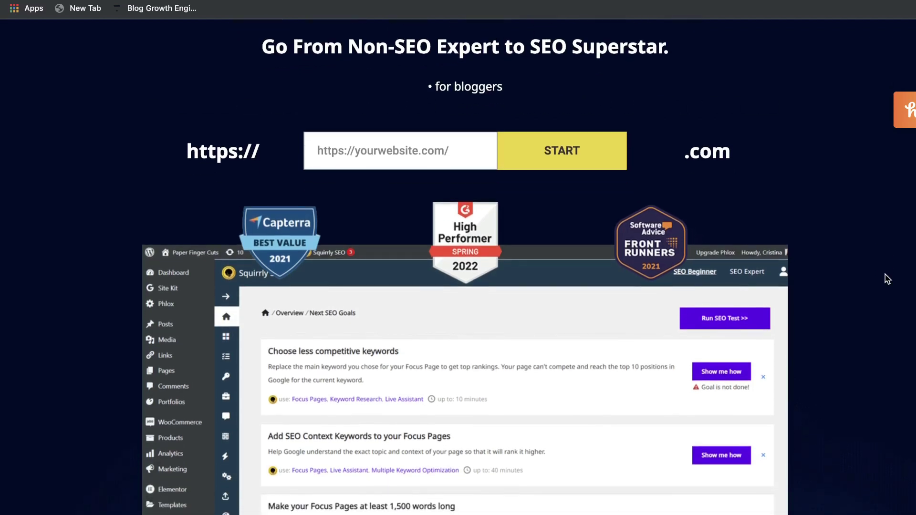
{"action": "scroll", "coordinate": [887, 279], "scroll_direction": "down", "scroll_amount": 1}
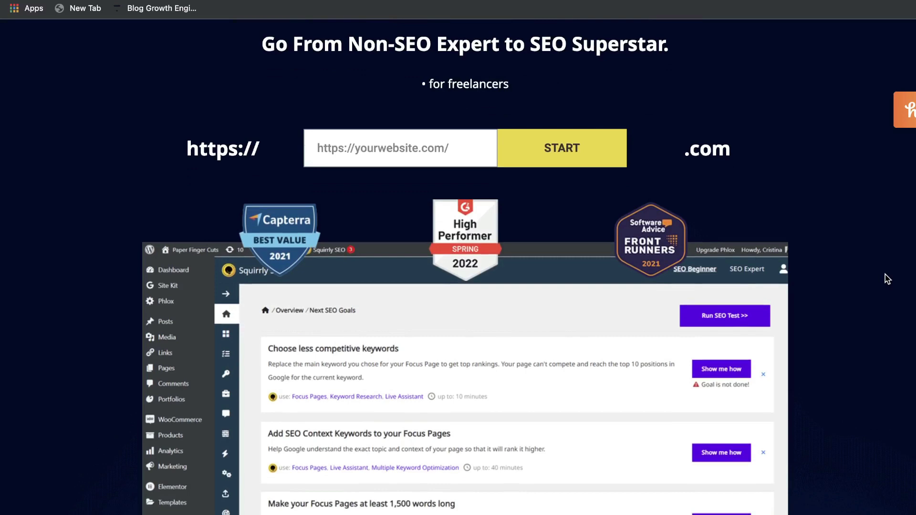
{"action": "scroll", "coordinate": [887, 278], "scroll_direction": "up", "scroll_amount": 1}
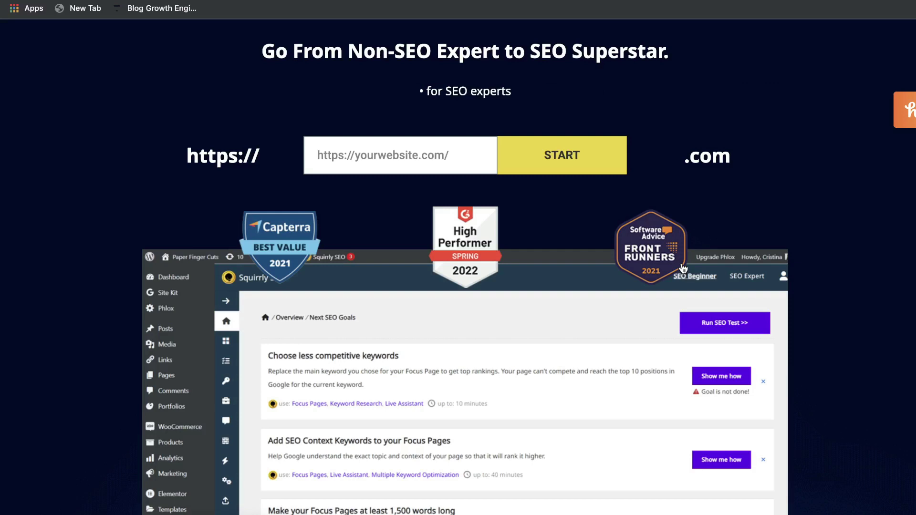
{"action": "scroll", "coordinate": [683, 268], "scroll_direction": "up", "scroll_amount": 2}
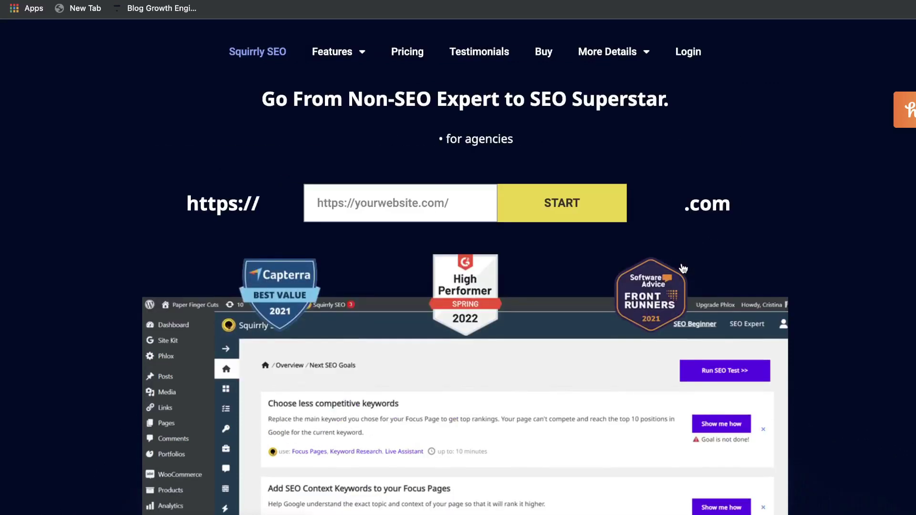